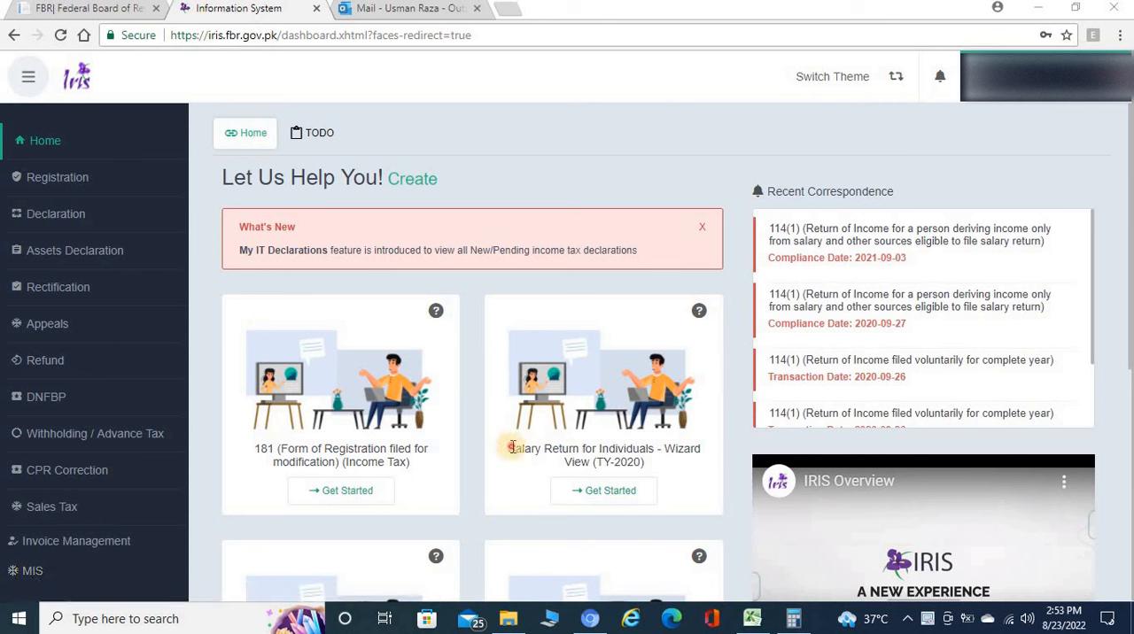
# Start a wizard-view salary return for individuals for tax year 2022, period 01-Jul-2021 to 30-Jun-2022.
pyautogui.moveTo(511, 447); pyautogui.dragTo(646, 462)
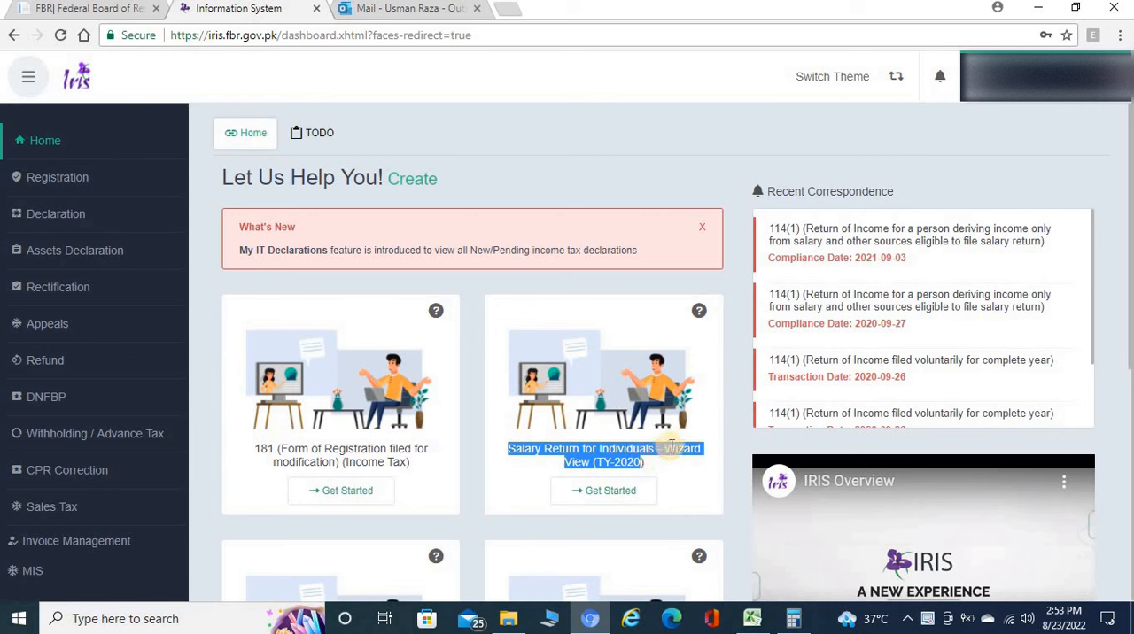
pyautogui.click(610, 495)
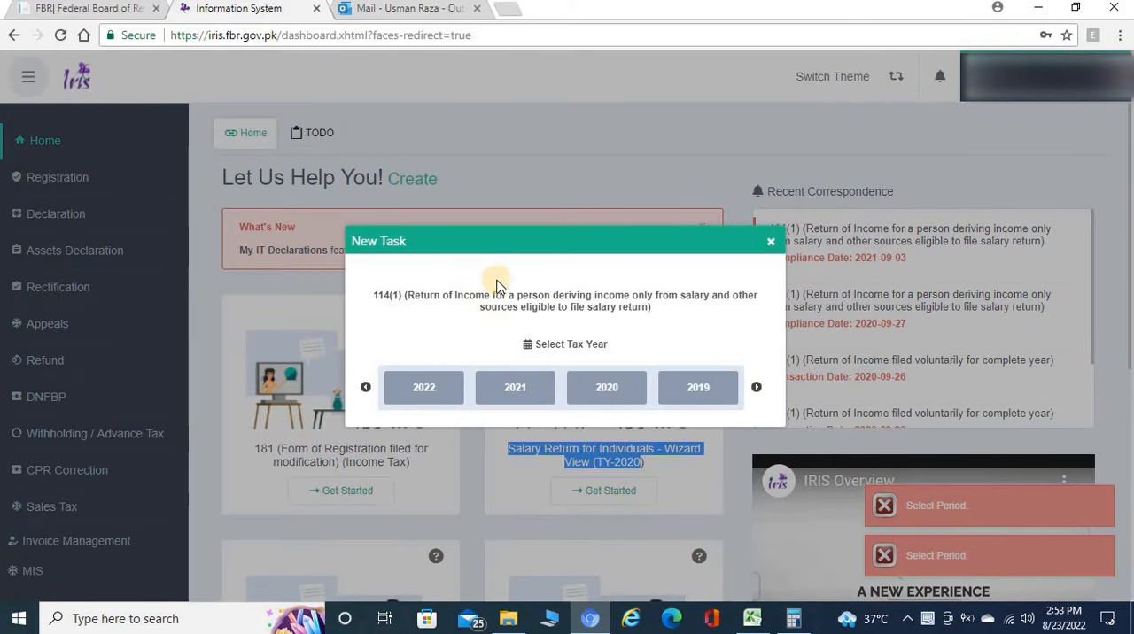
pyautogui.click(425, 393)
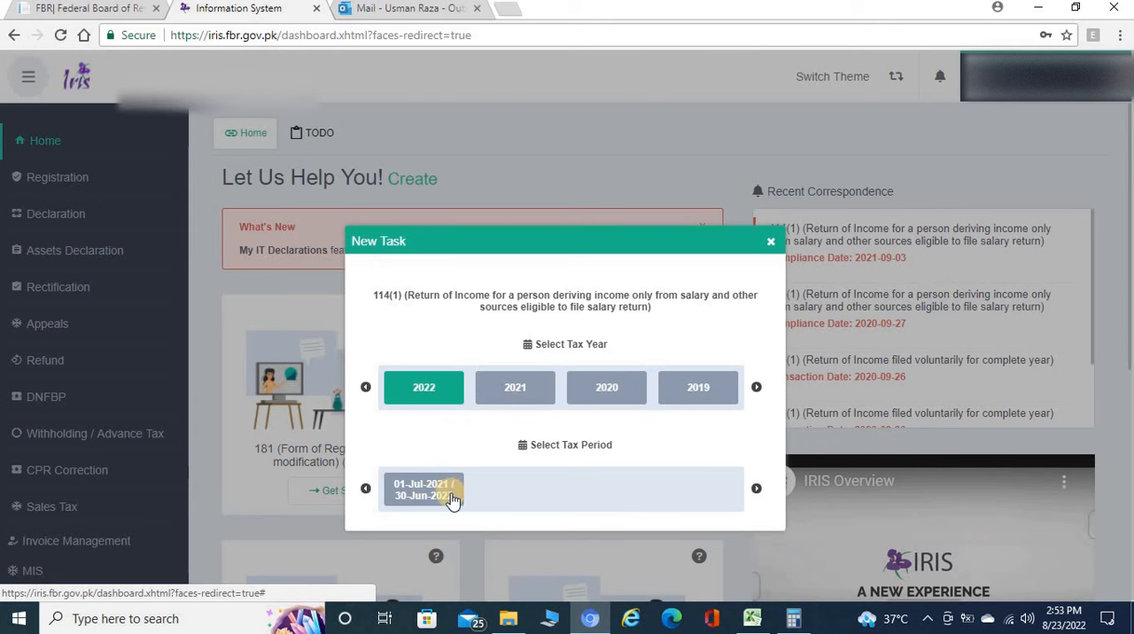
pyautogui.click(411, 495)
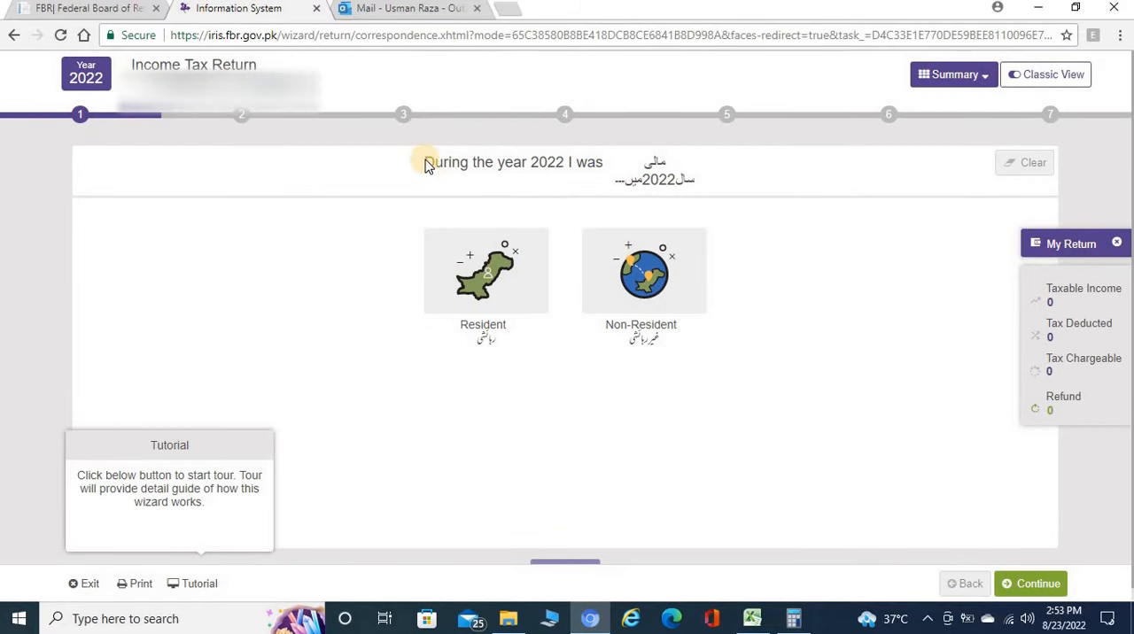
# Declare Resident status for the year 2022 and continue to the sources of income.
pyautogui.moveTo(425, 164); pyautogui.dragTo(692, 179)
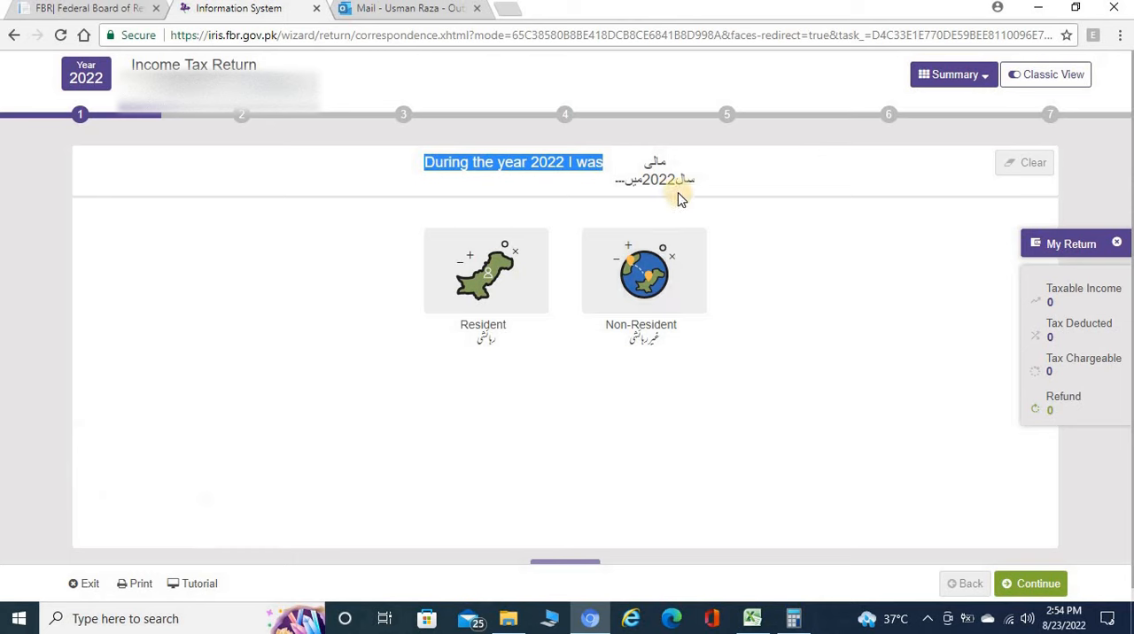
pyautogui.click(535, 462)
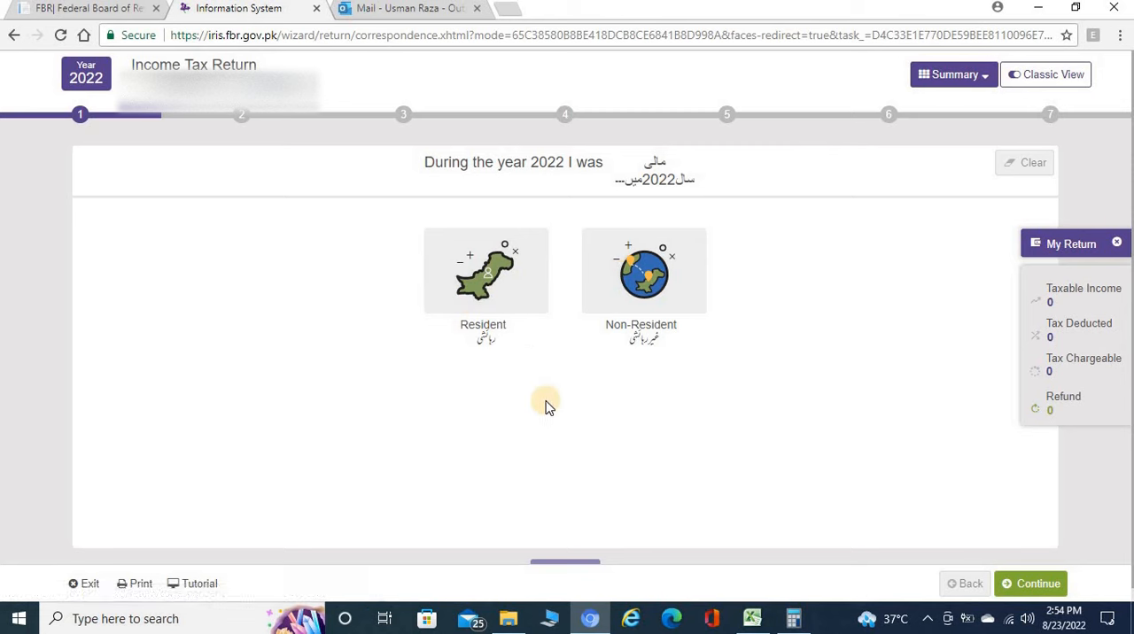
pyautogui.click(478, 280)
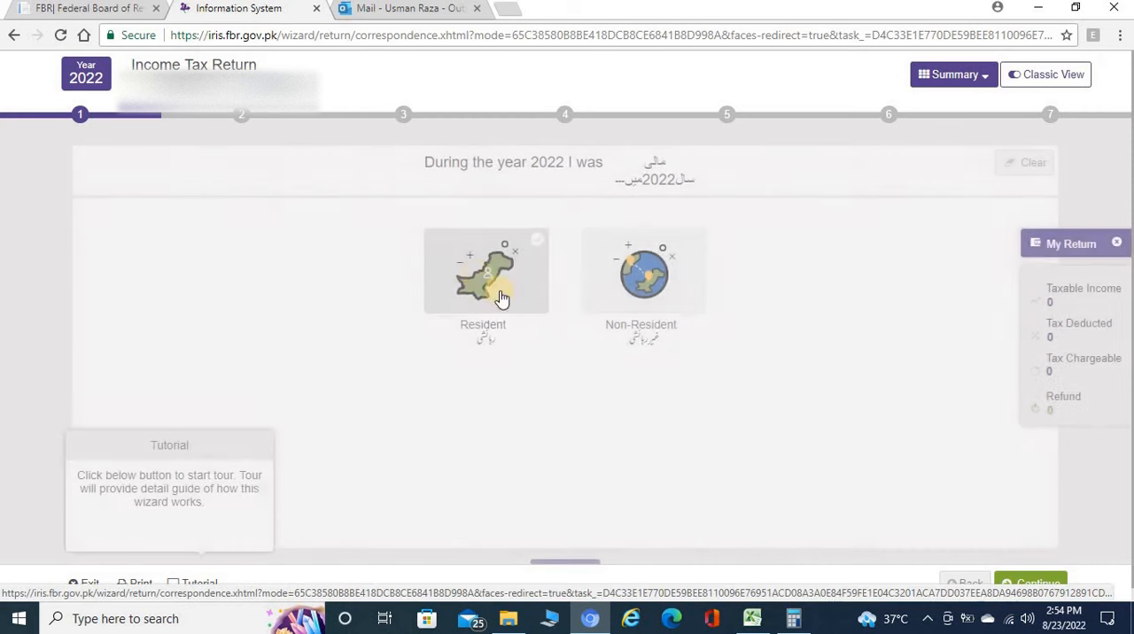
pyautogui.click(1025, 581)
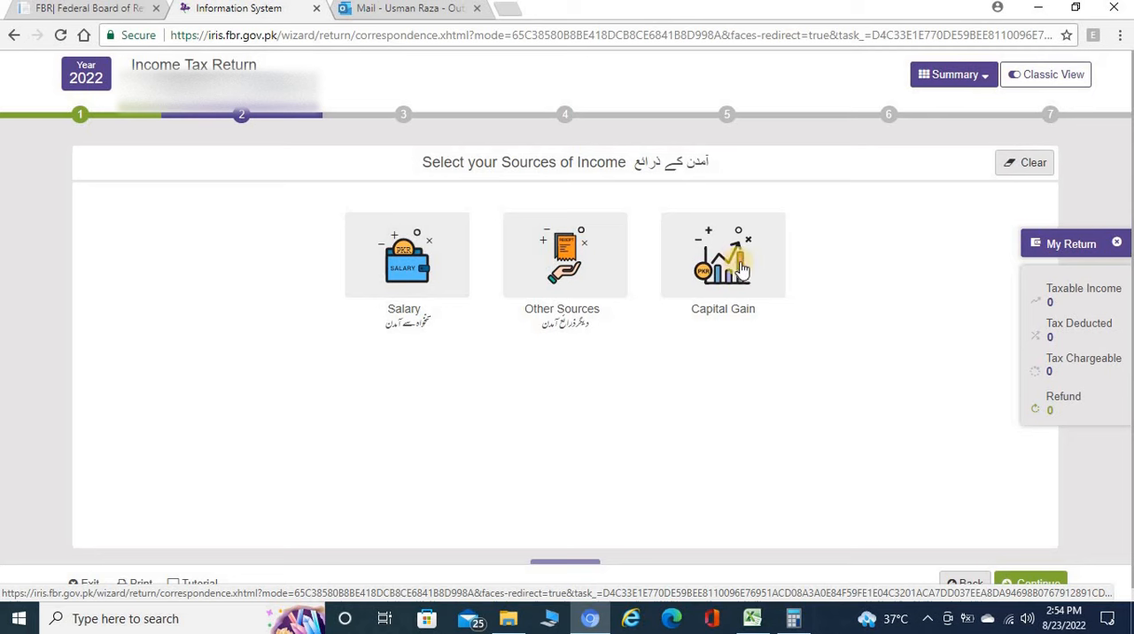
# Record the annual salary by copying 842358 from cell J7 of the Excel worksheet into Total Amount, and save it.
pyautogui.click(404, 267)
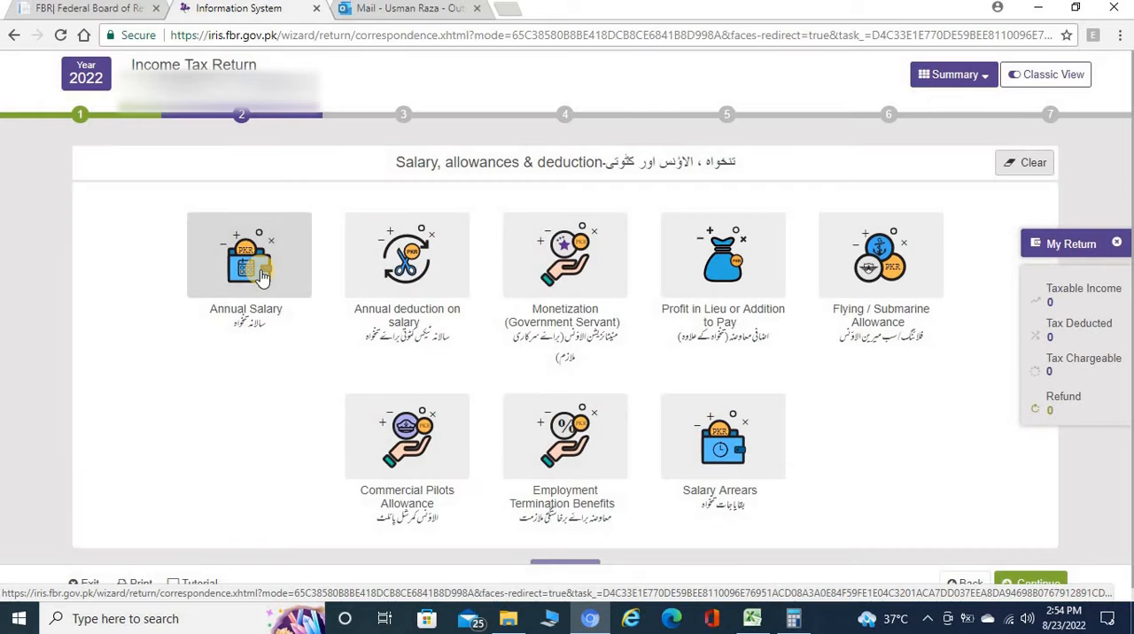
pyautogui.click(263, 276)
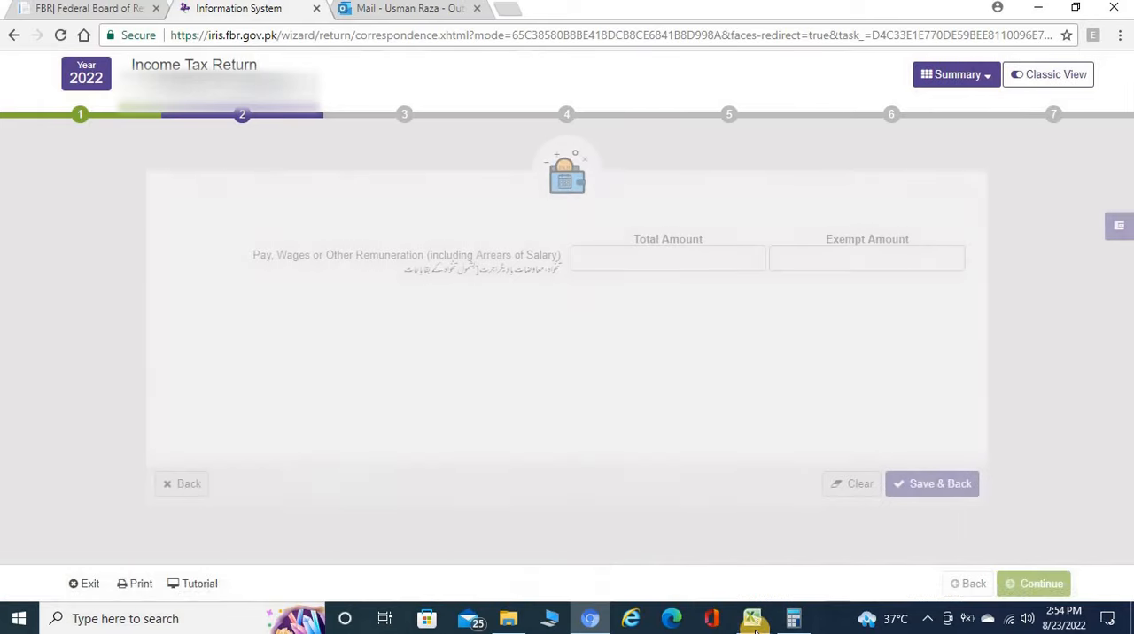
pyautogui.click(752, 618)
pyautogui.click(504, 255)
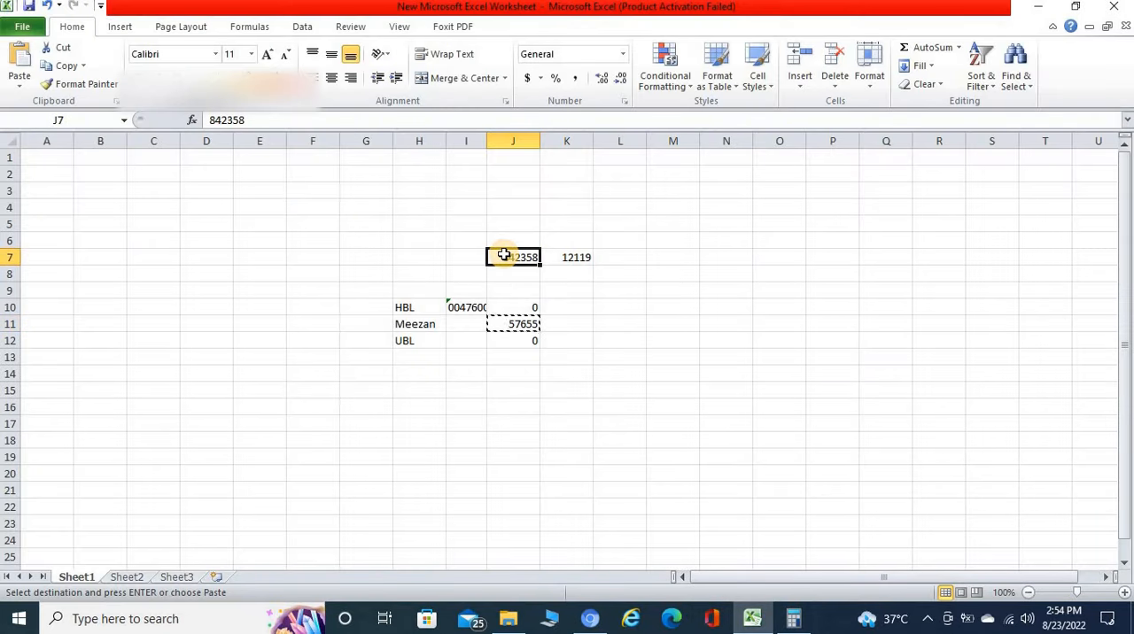
pyautogui.hotkey('ctrl', 'c')
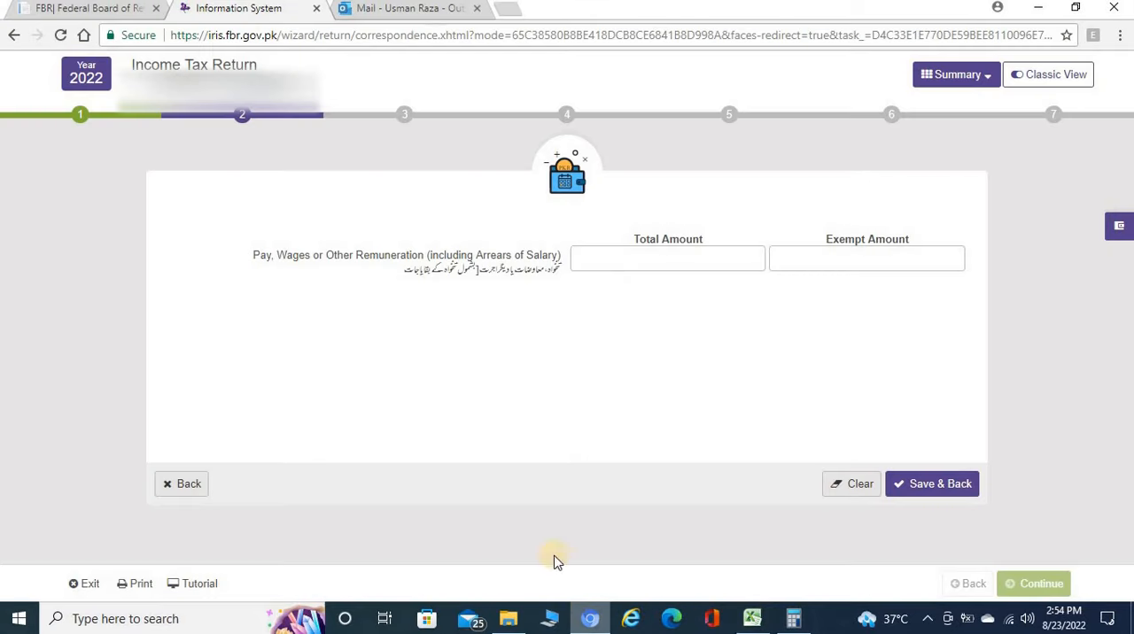
pyautogui.click(590, 618)
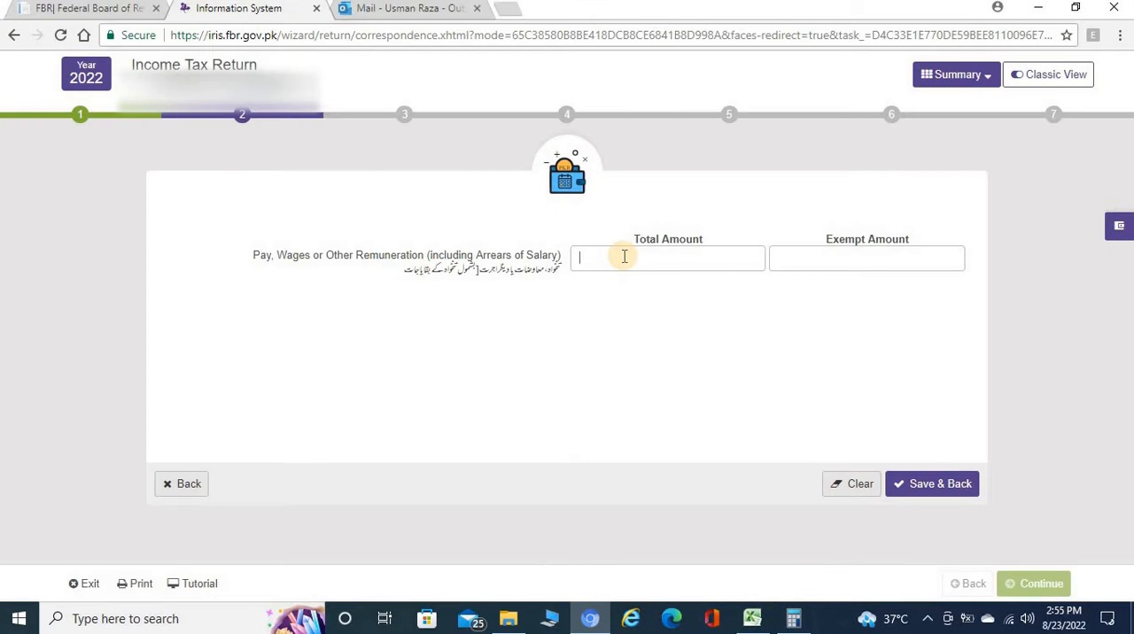
pyautogui.doubleClick(664, 257)
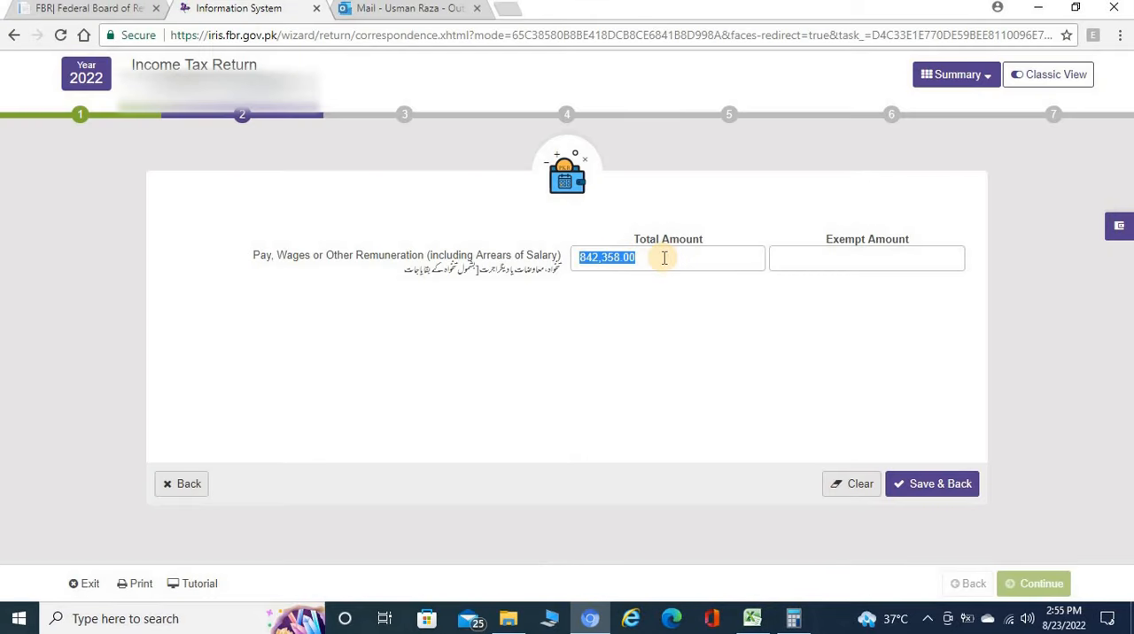
pyautogui.click(664, 258)
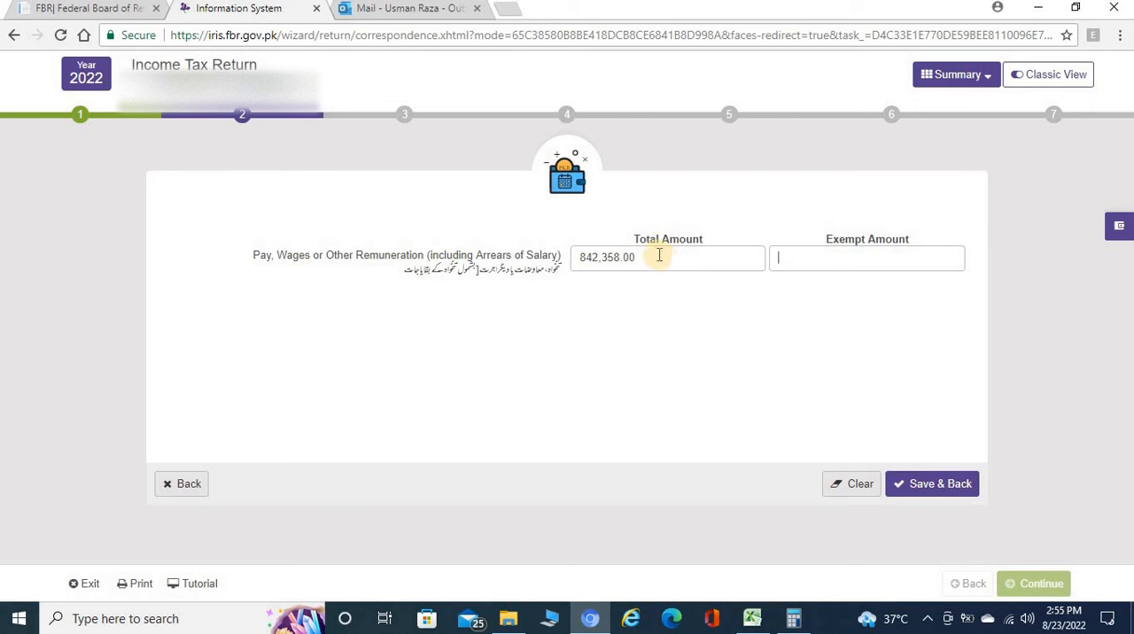
pyautogui.click(946, 483)
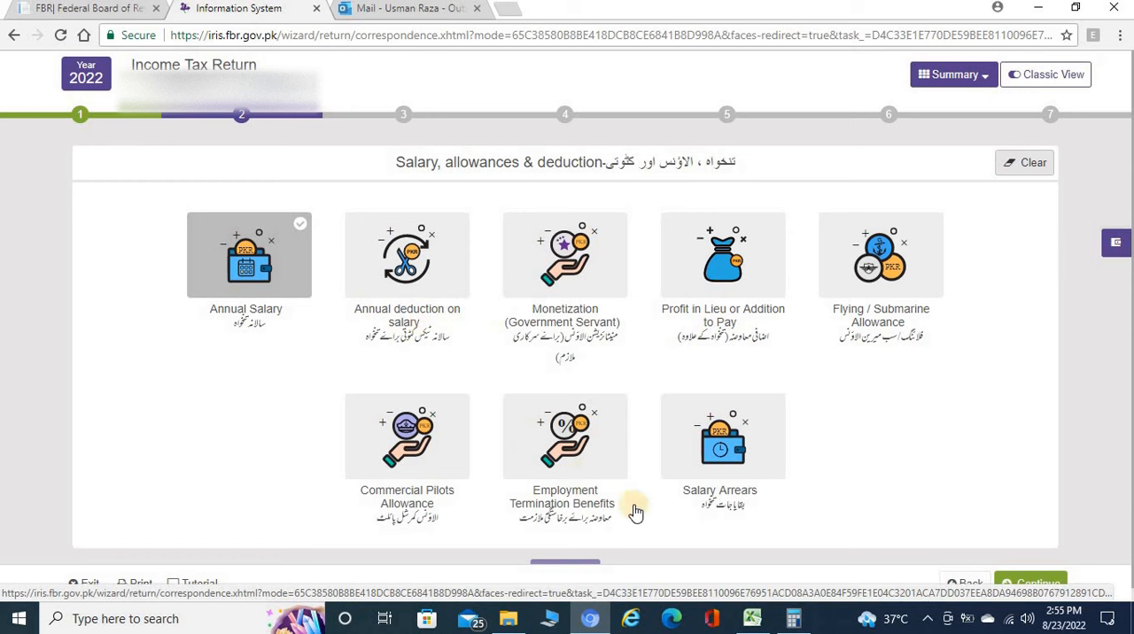
# Record the annual deduction on salary by copying 12119 from Excel cell K7 into Salary of Employees u/s 149, and save it.
pyautogui.click(752, 619)
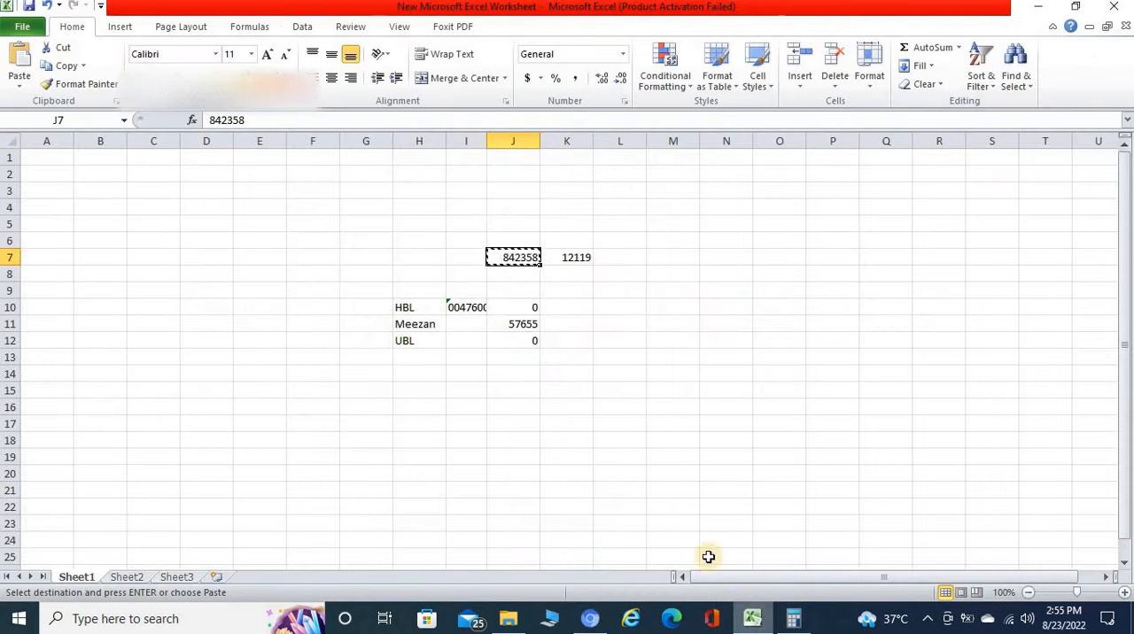
pyautogui.press('Right')
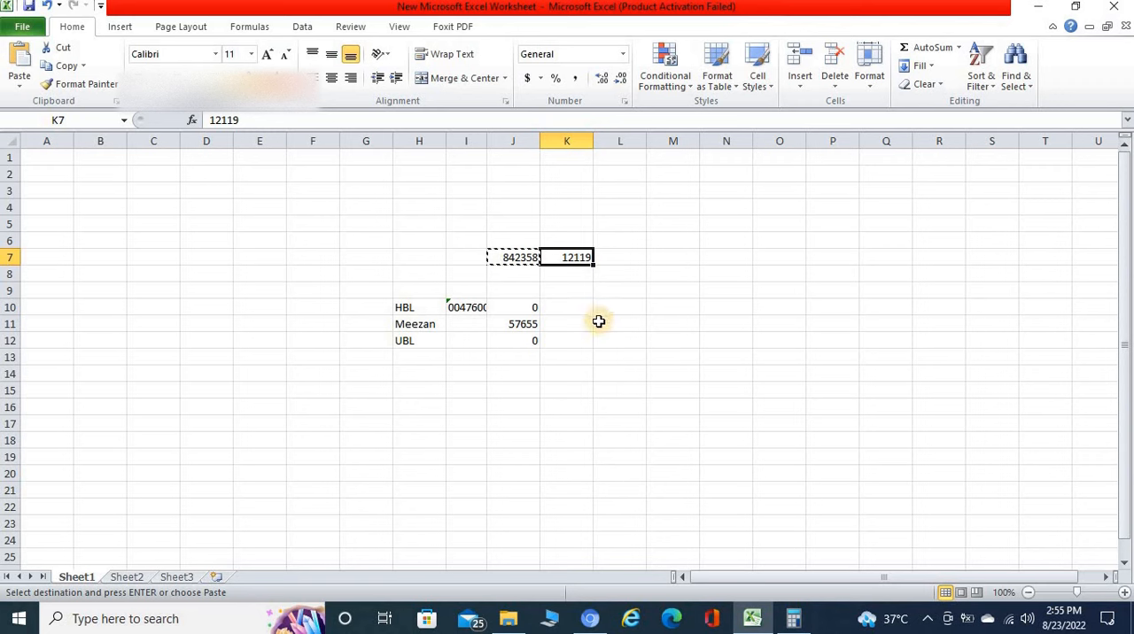
pyautogui.hotkey('ctrl', 'c')
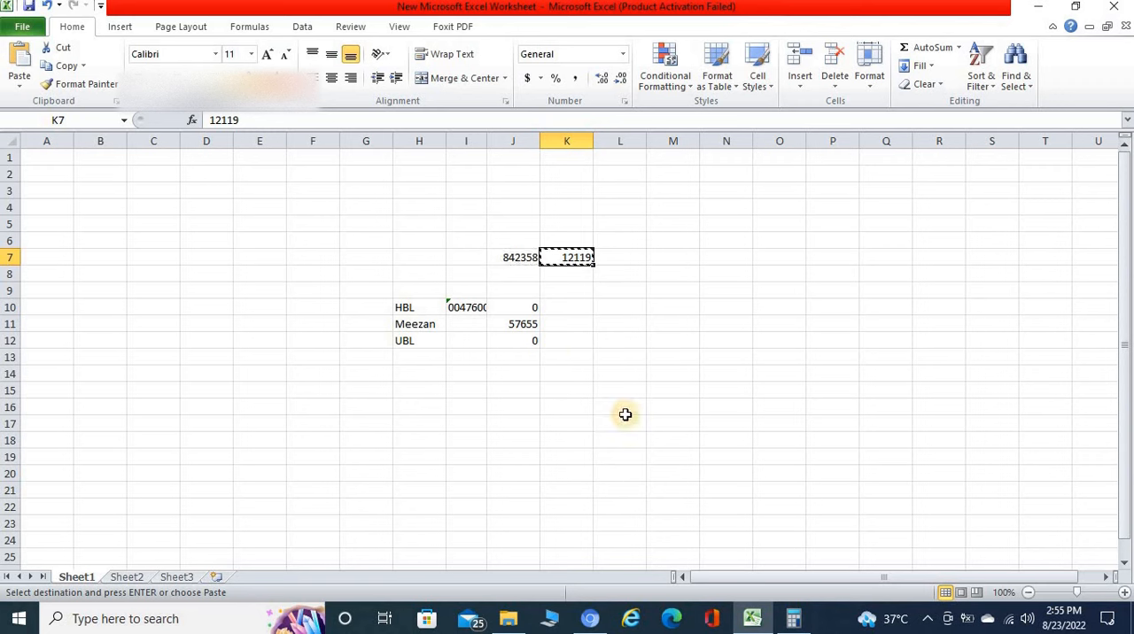
pyautogui.click(587, 621)
pyautogui.click(386, 264)
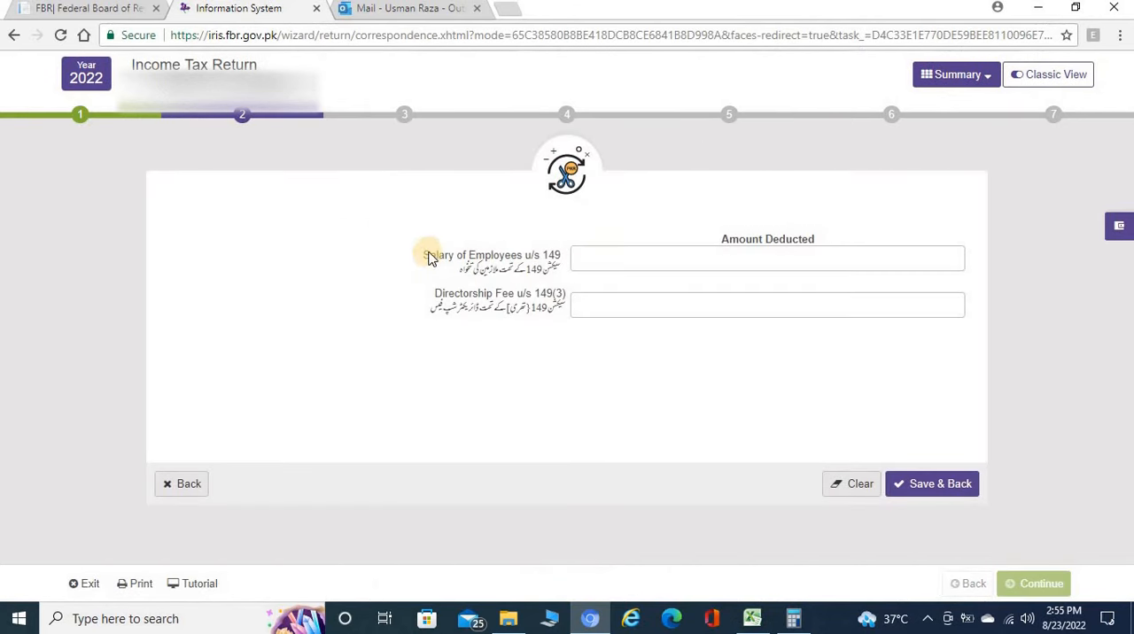
pyautogui.moveTo(430, 255); pyautogui.dragTo(555, 256)
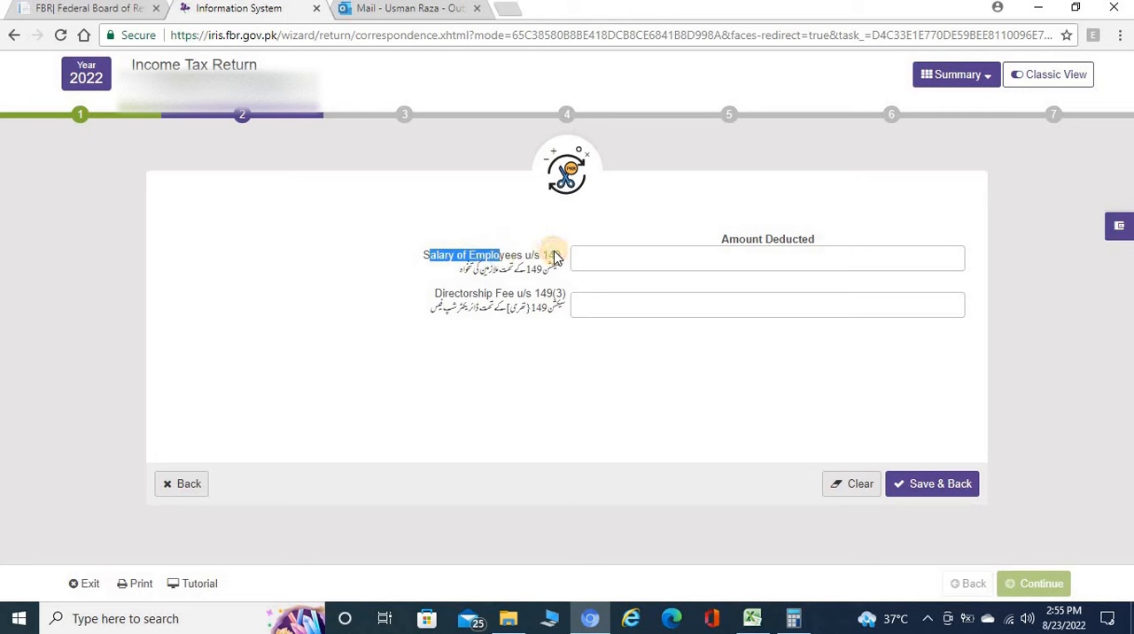
pyautogui.click(614, 259)
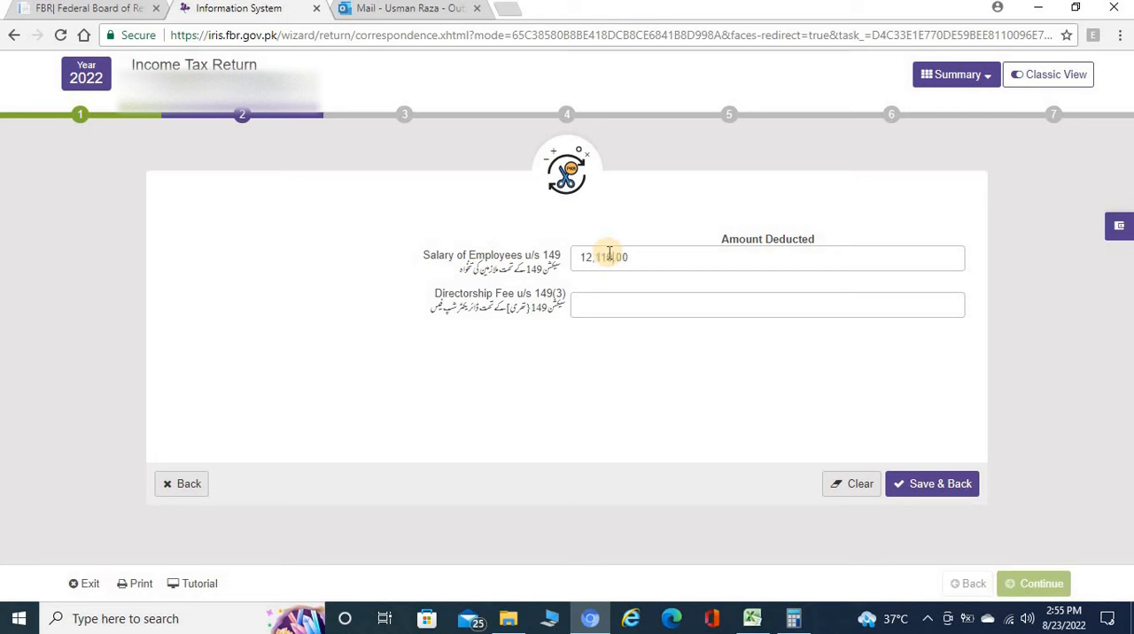
pyautogui.doubleClick(633, 256)
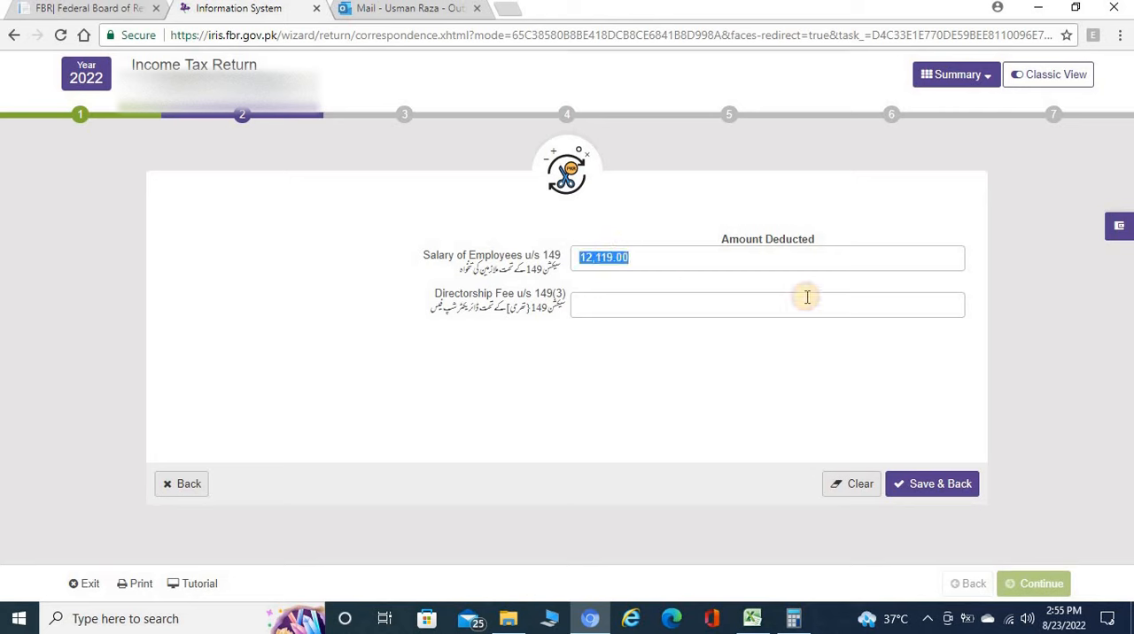
pyautogui.hotkey('ctrl', 'c')
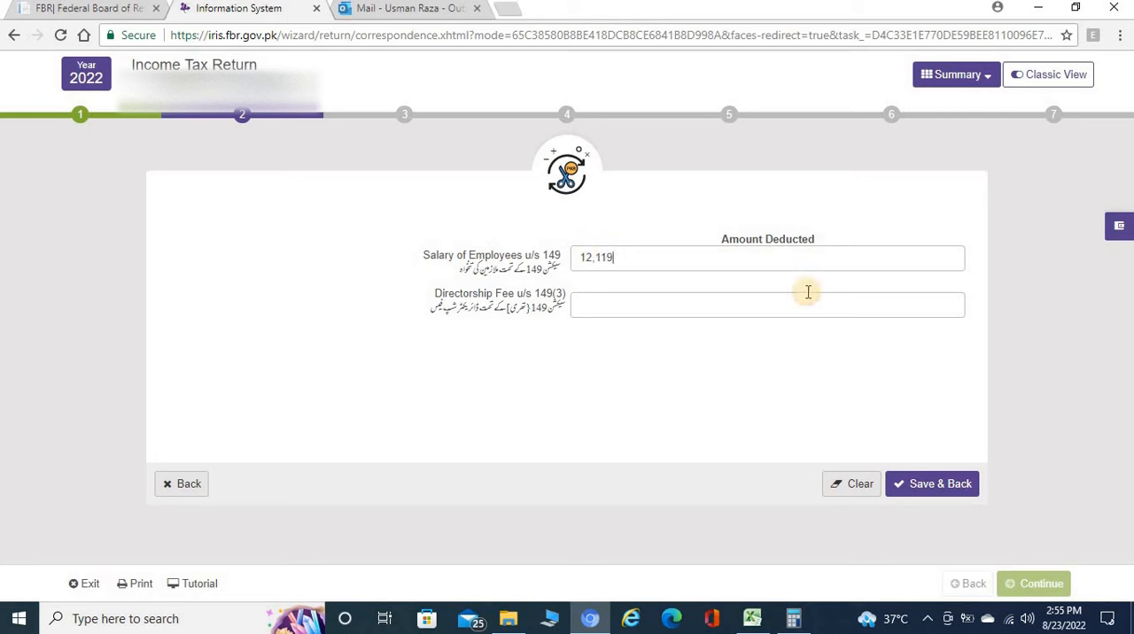
pyautogui.click(708, 340)
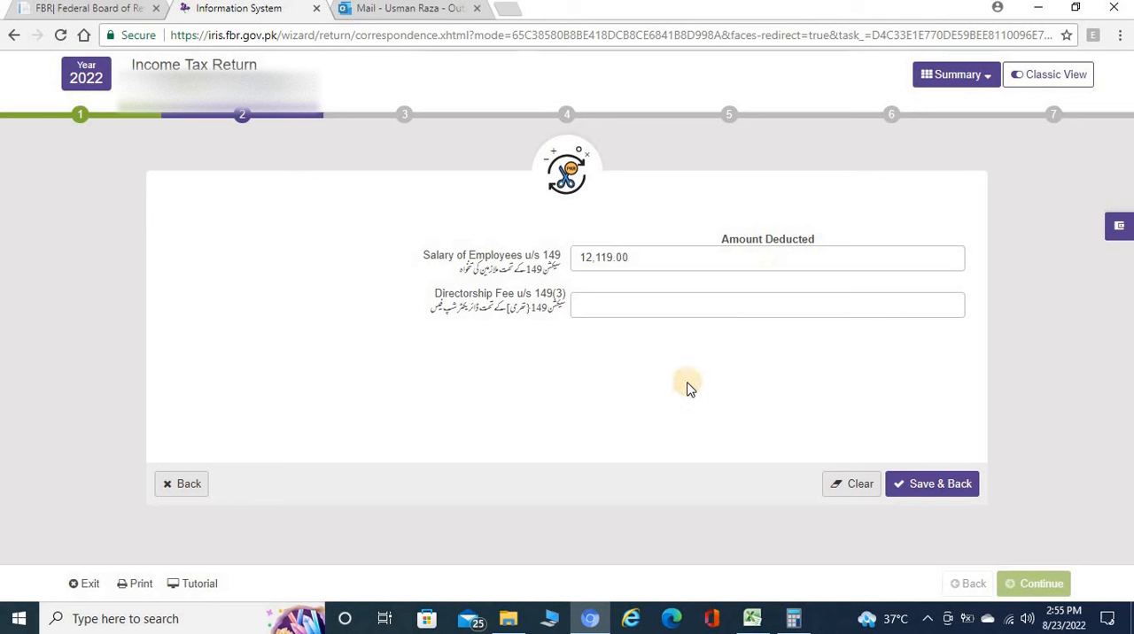
pyautogui.click(941, 487)
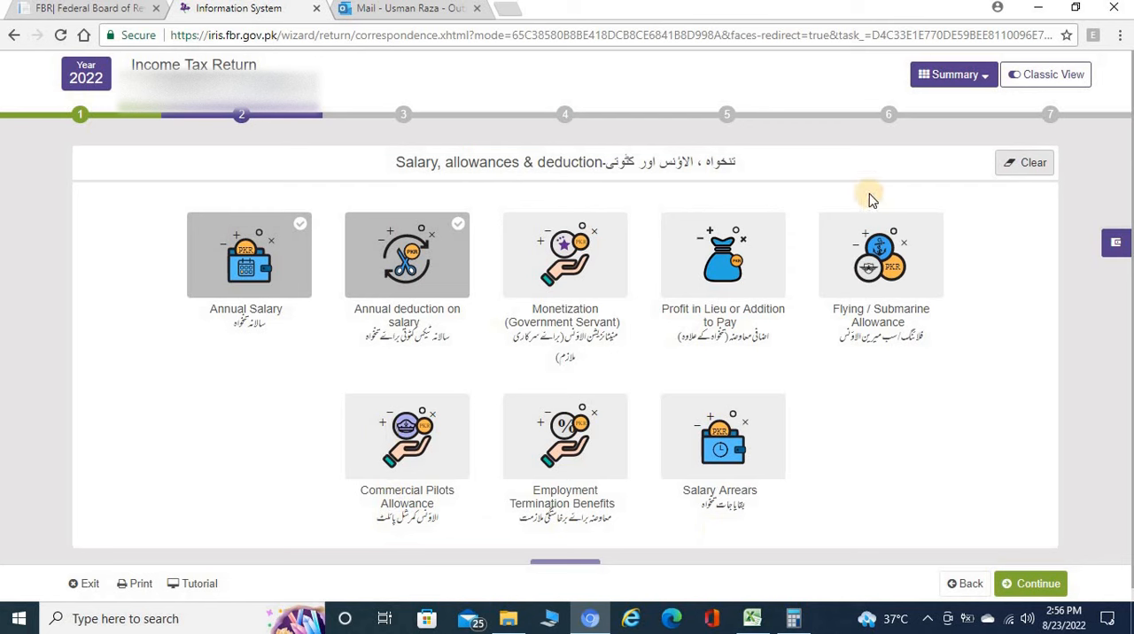
# Finish the salary section and continue past the sources of income to the tax reductions and credits without adding another source.
pyautogui.click(1026, 585)
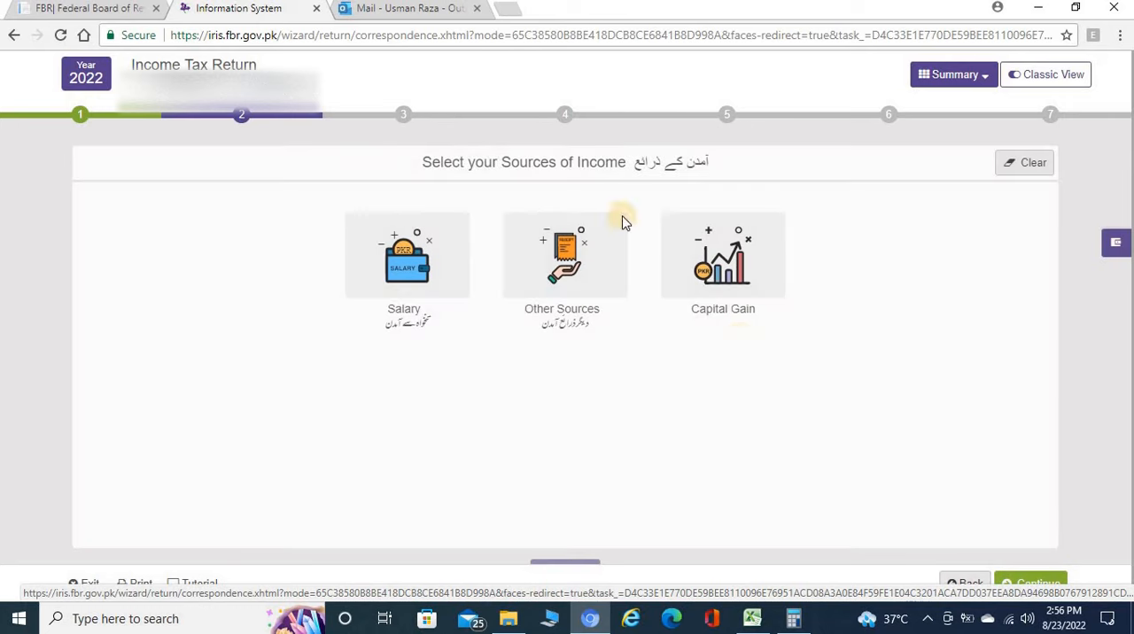
pyautogui.click(428, 168)
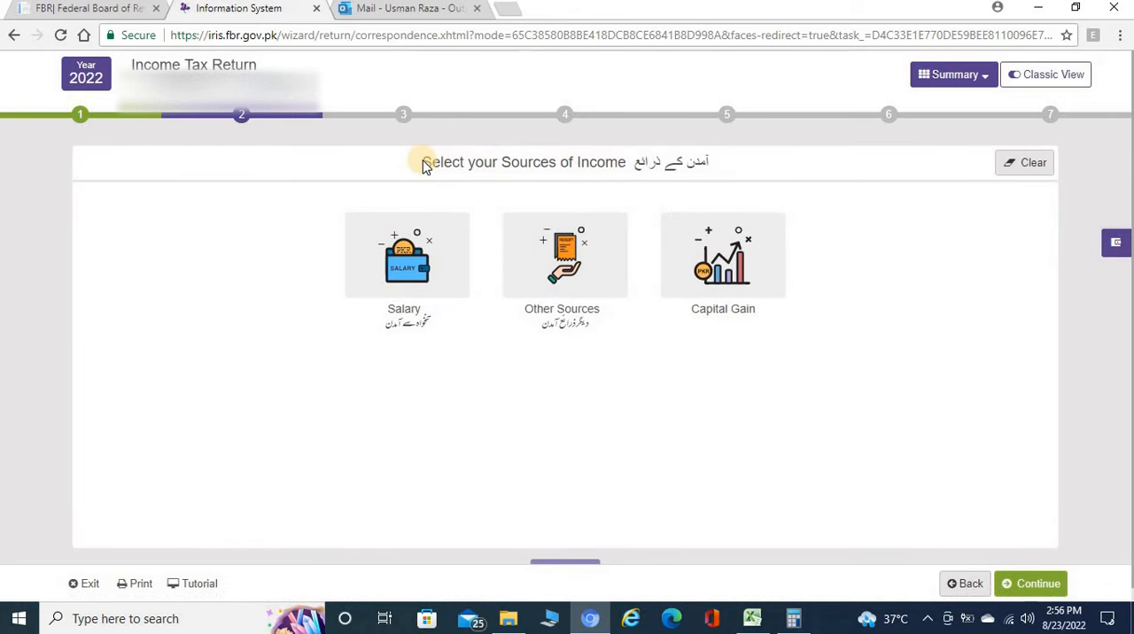
pyautogui.moveTo(424, 165); pyautogui.dragTo(617, 169)
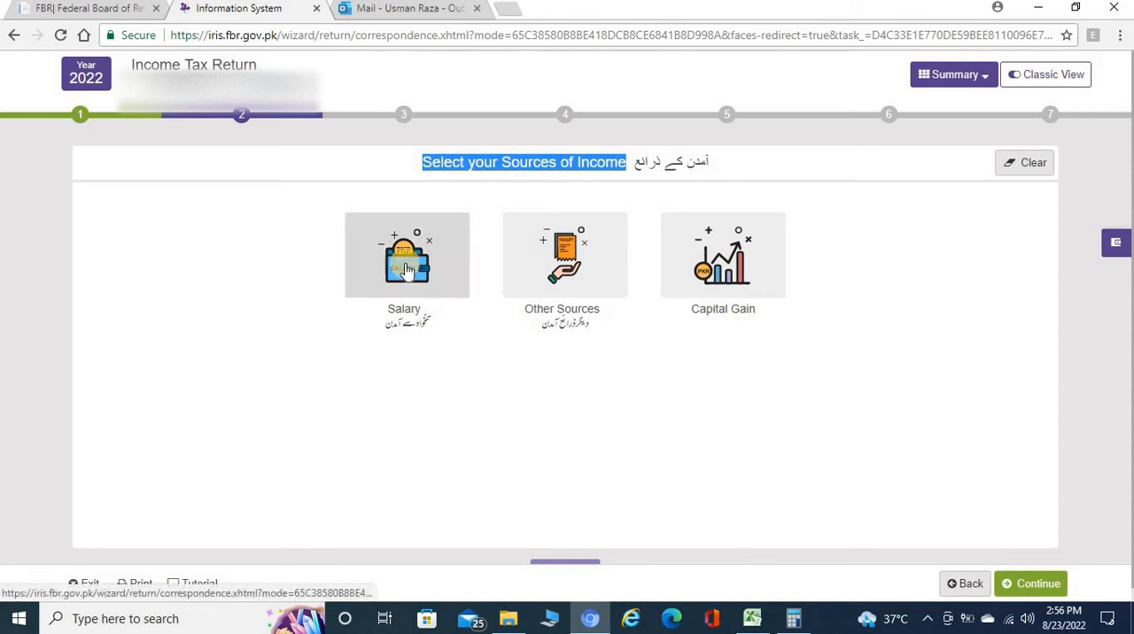
pyautogui.click(1036, 585)
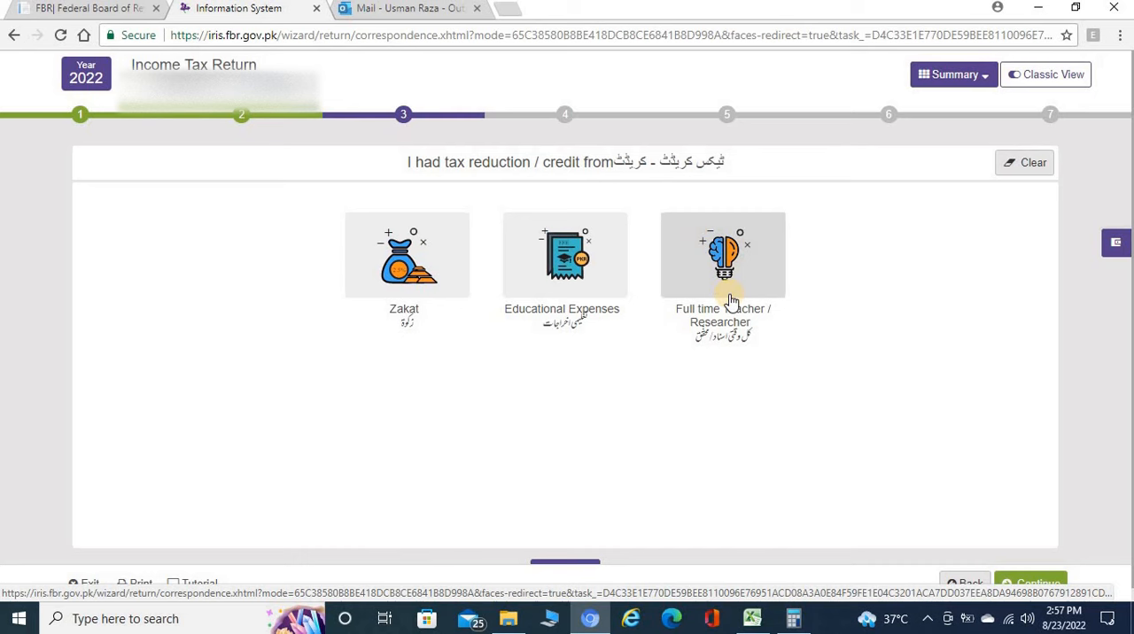
# Expand the full list of tax reductions and credits for review, collapse it, and continue without claiming any.
pyautogui.scroll(-1, 856, 401)
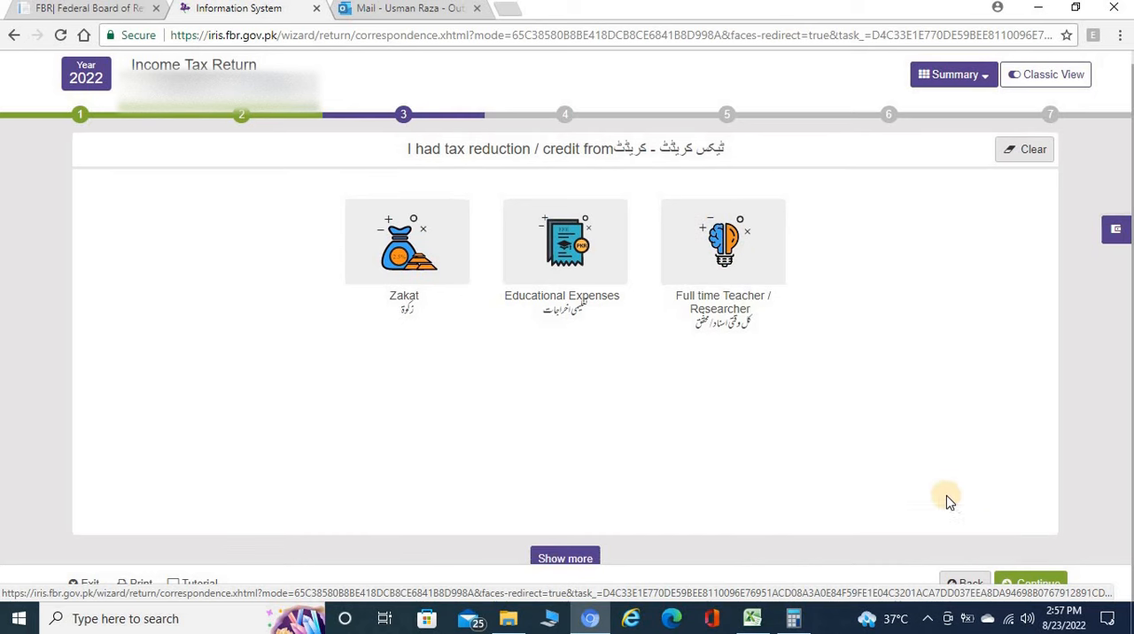
pyautogui.click(555, 557)
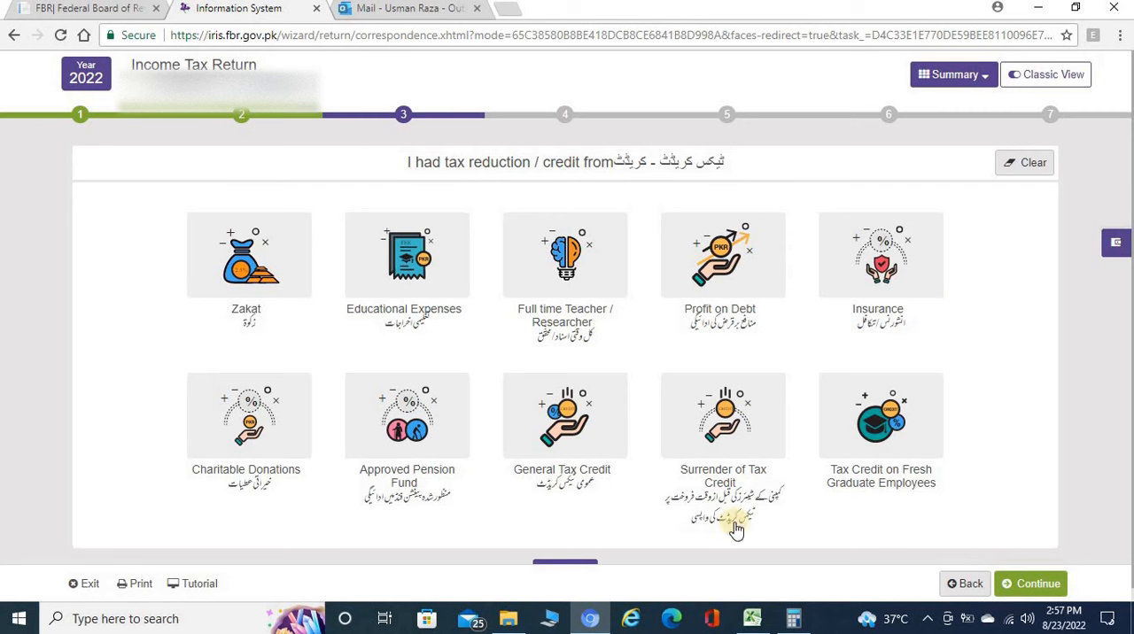
pyautogui.scroll(-1, 591, 499)
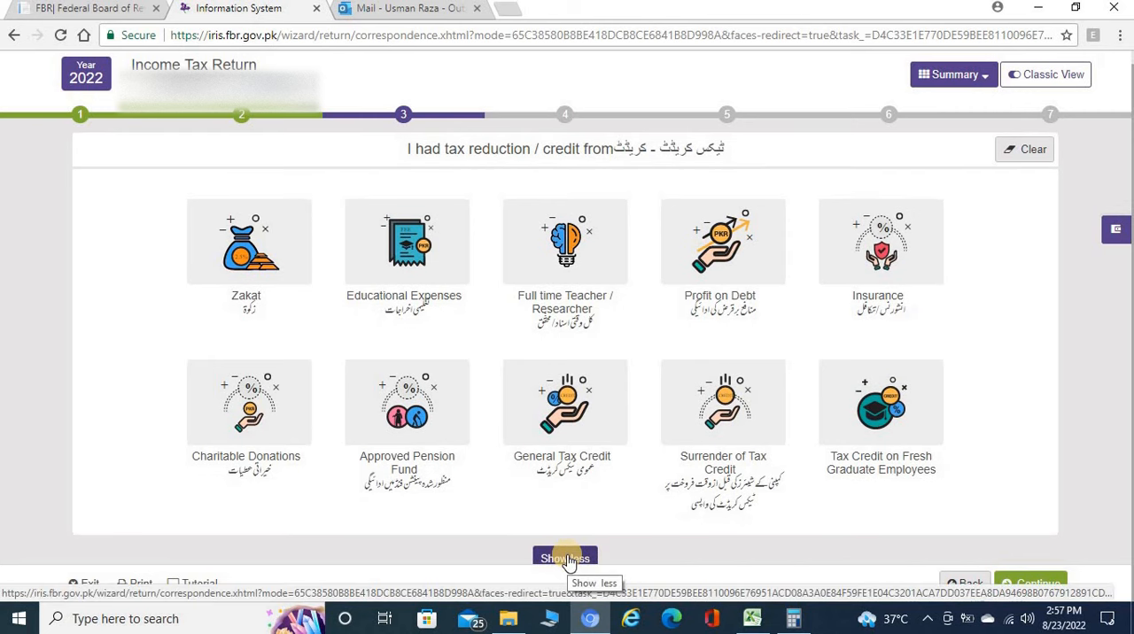
pyautogui.click(567, 558)
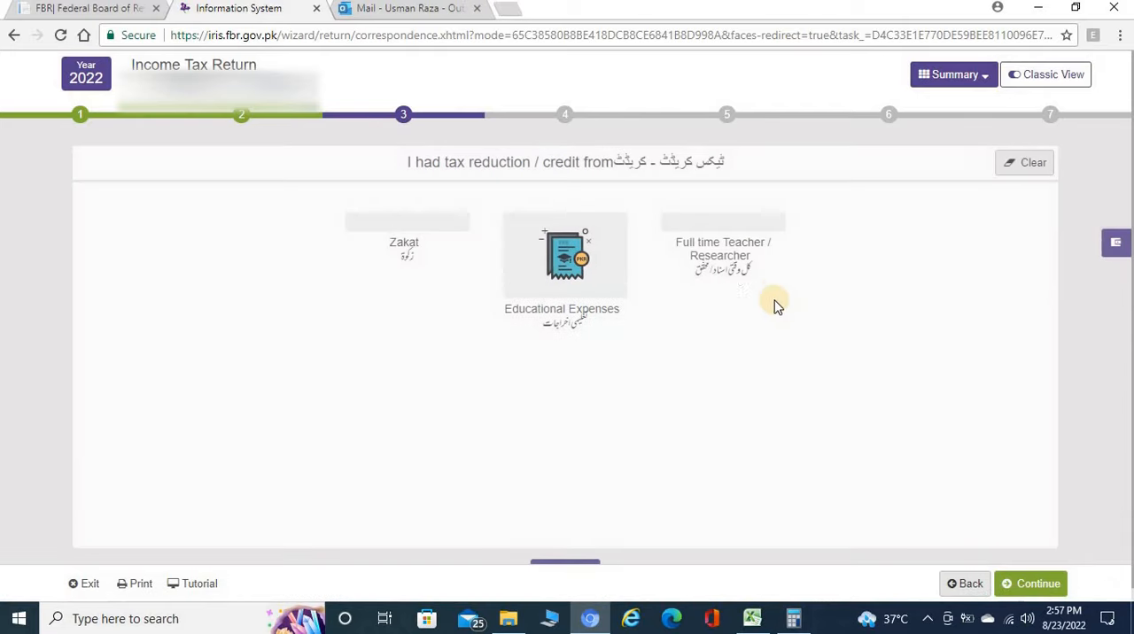
pyautogui.click(1047, 580)
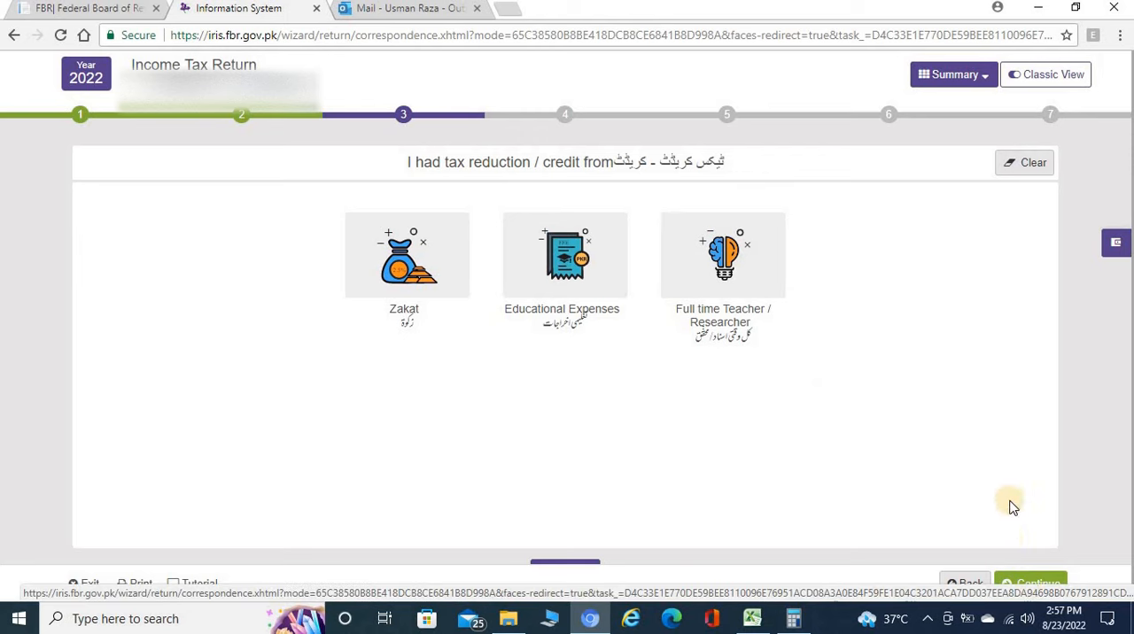
# Continue to the tax deducted section and expand the full list of deduction categories for review.
pyautogui.click(1029, 585)
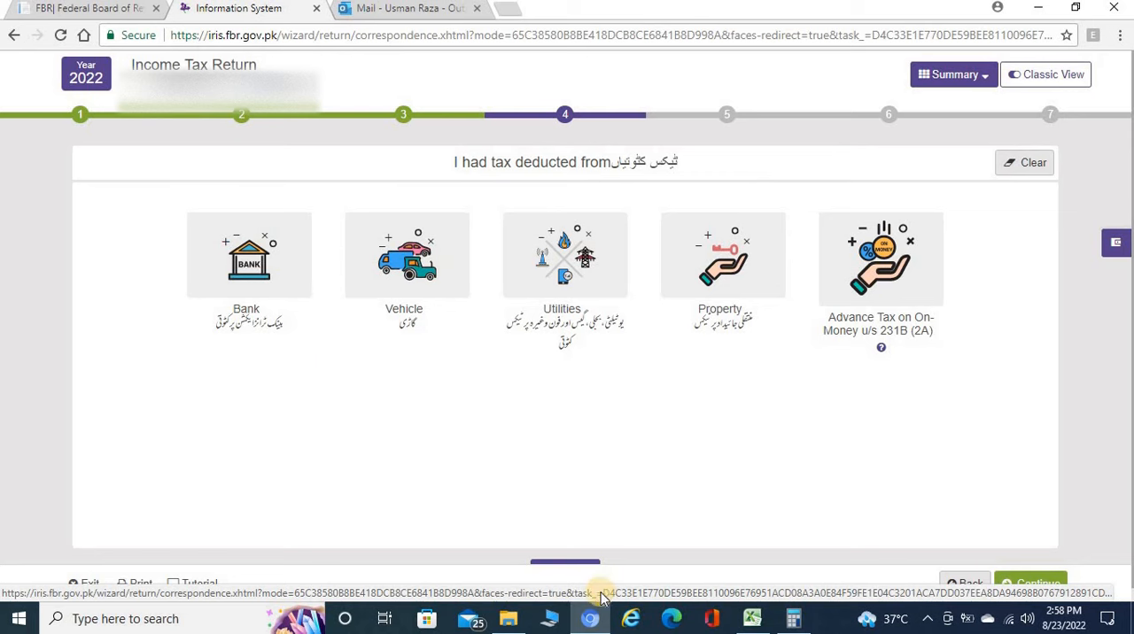
pyautogui.click(575, 567)
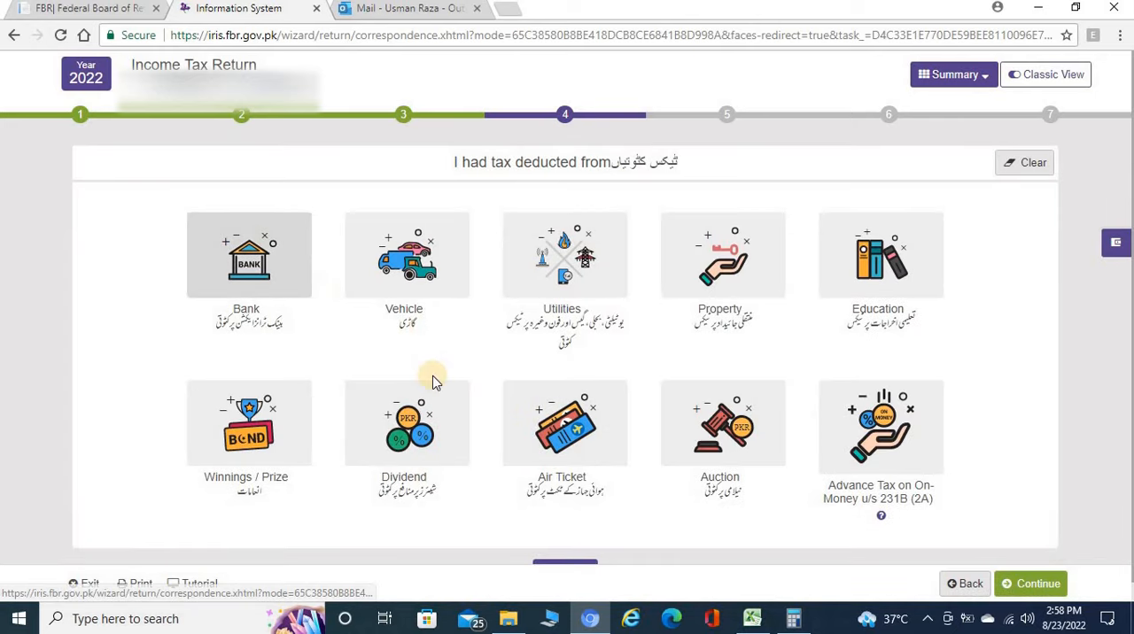
pyautogui.scroll(-1, 587, 557)
pyautogui.click(565, 557)
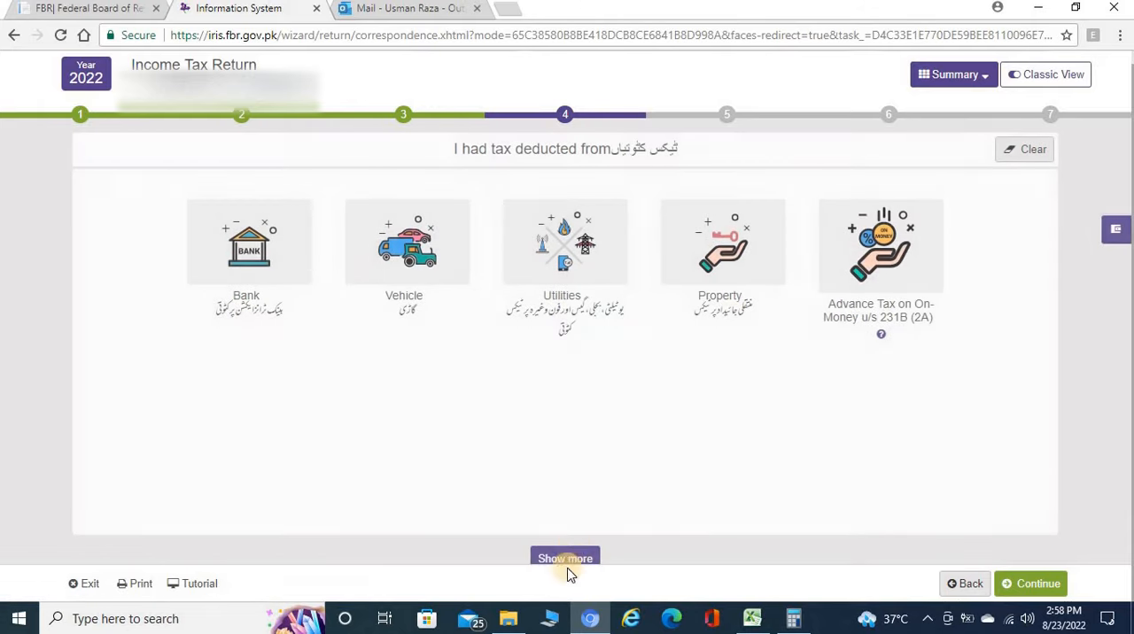
pyautogui.click(565, 560)
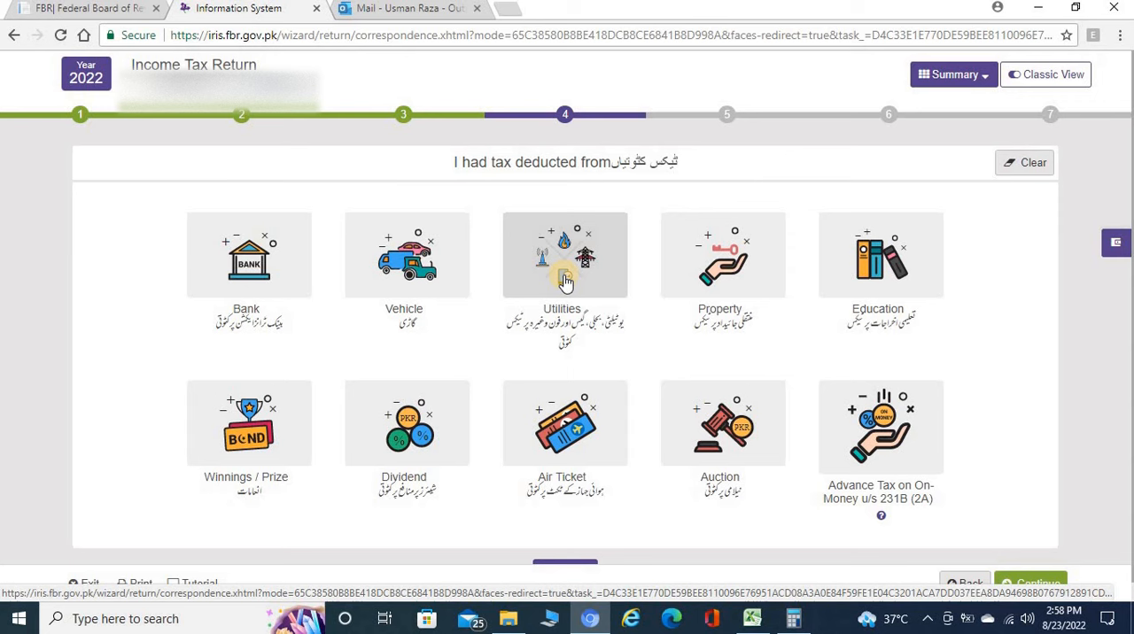
# Check the Property deduction options, return to the categories, and continue to the wealth statement without adding any deduction.
pyautogui.click(739, 255)
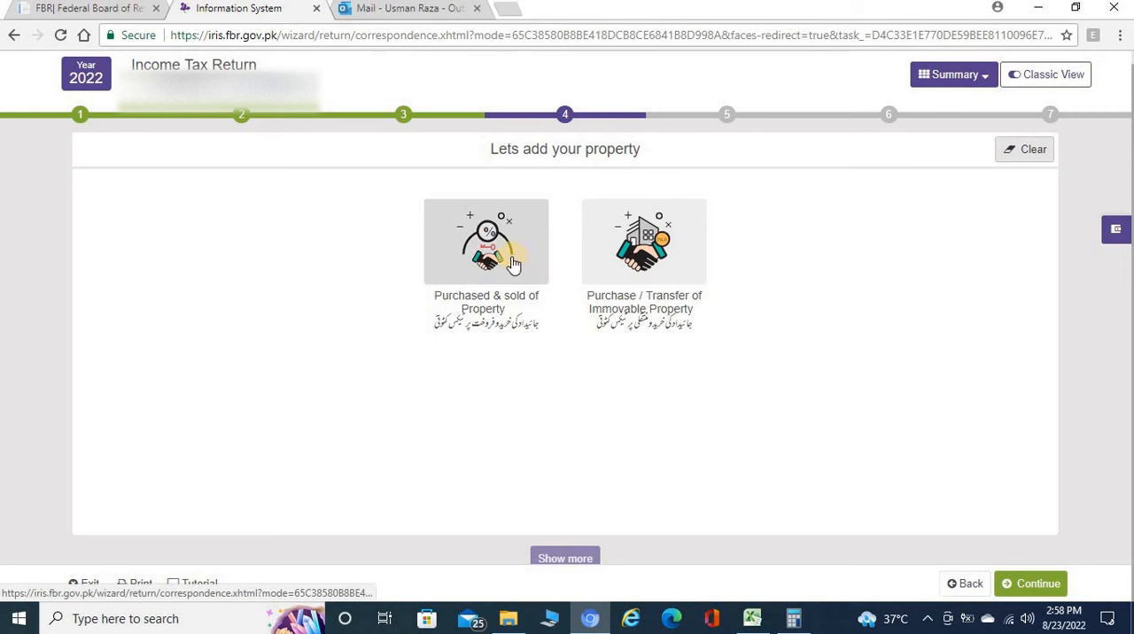
pyautogui.click(965, 584)
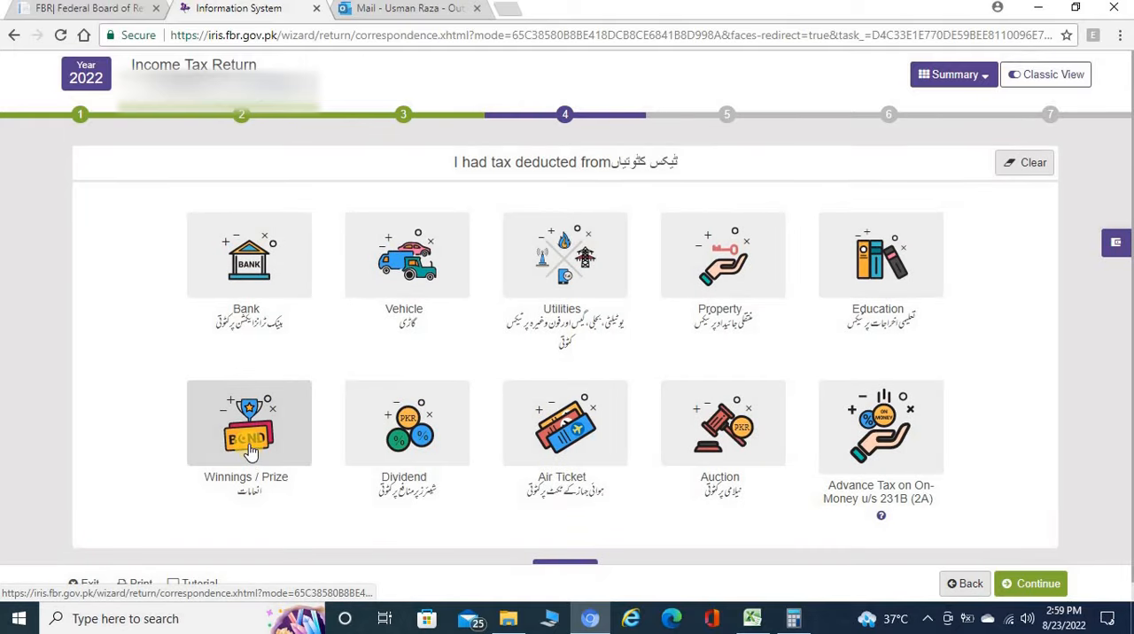
pyautogui.click(305, 441)
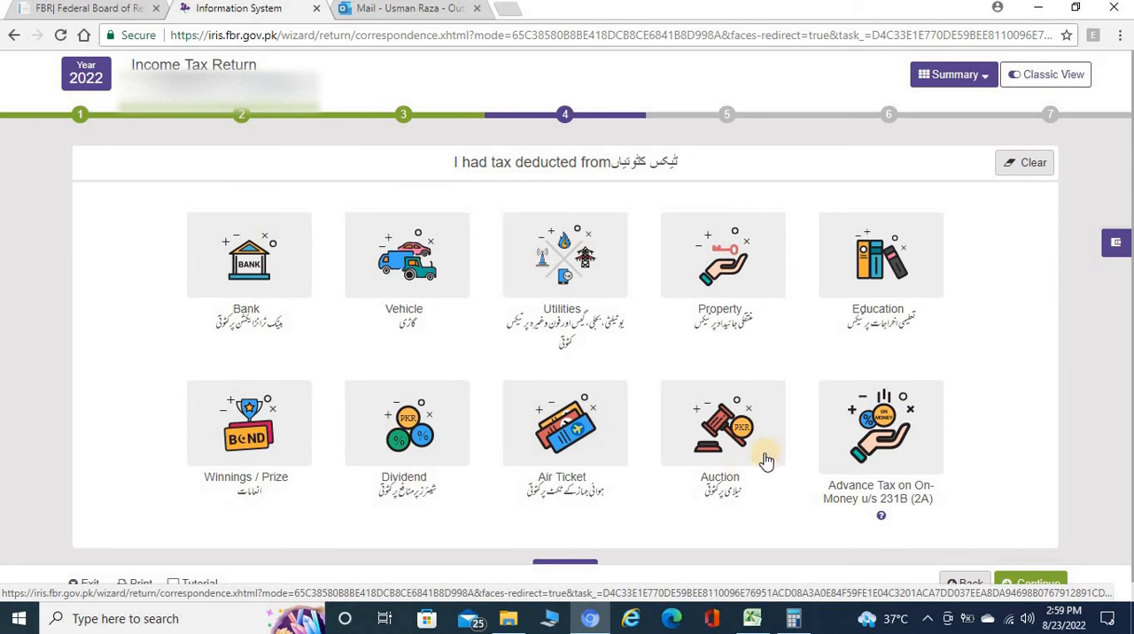
pyautogui.scroll(-1, 912, 434)
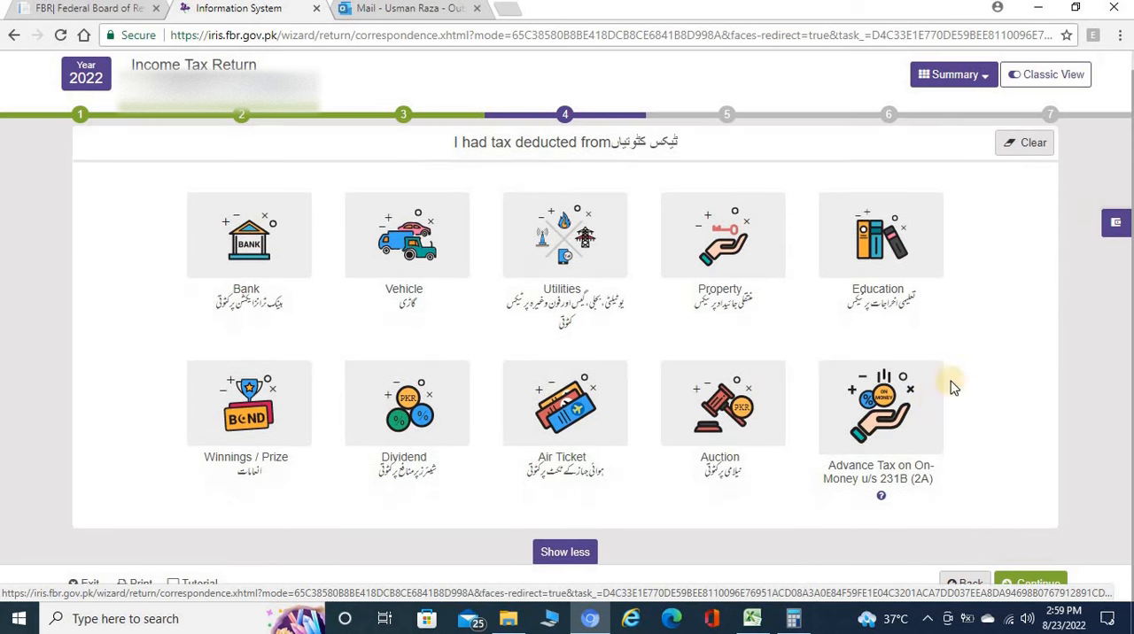
pyautogui.click(900, 420)
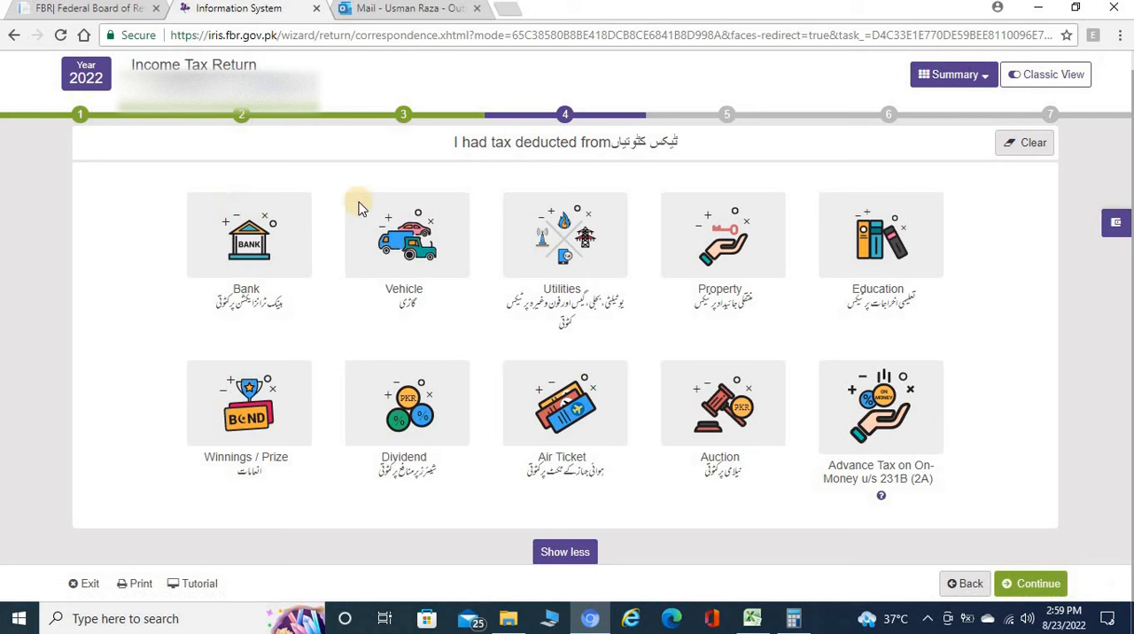
pyautogui.click(1030, 584)
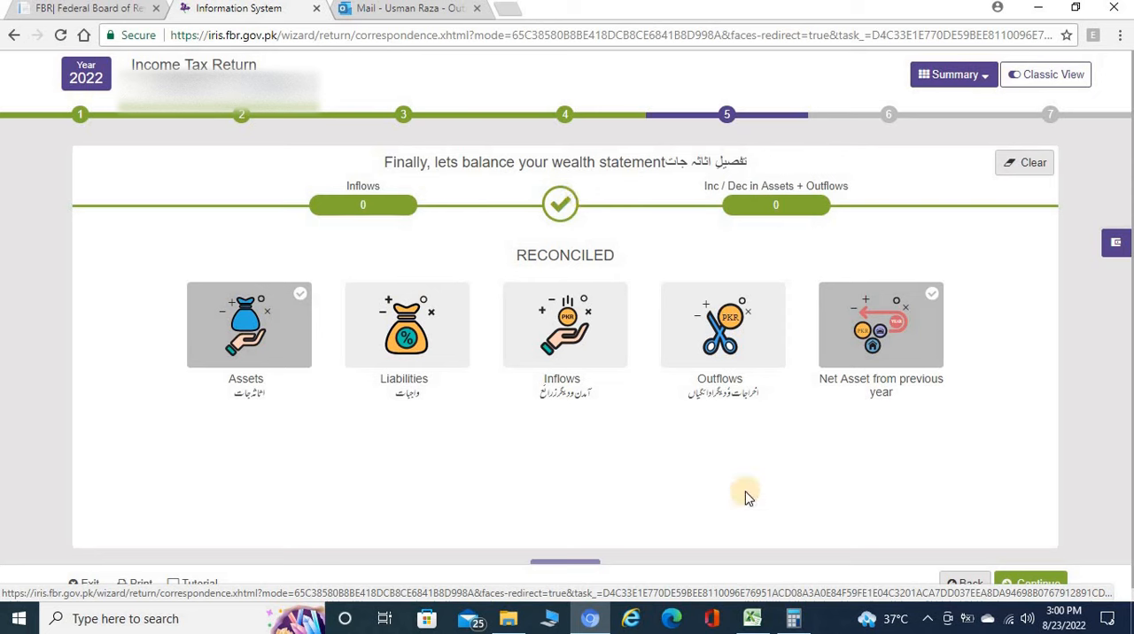
# Record the inflow by copying 842358 from Excel cell J7 into Income Declared as per Return for the year subject to Normal Tax, and save it.
pyautogui.click(565, 330)
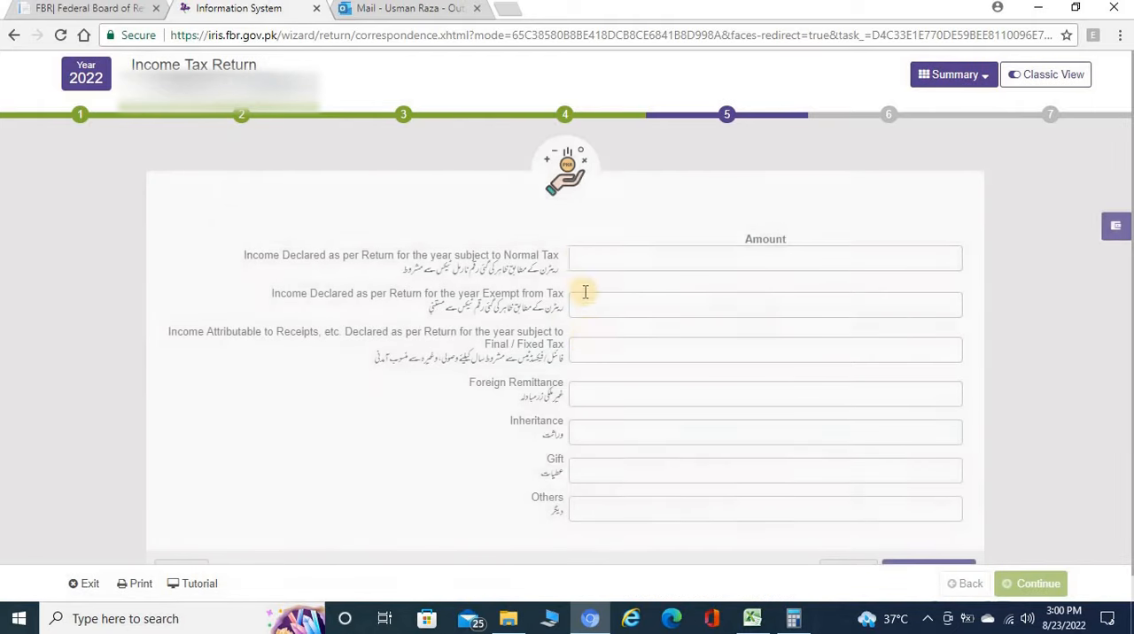
pyautogui.click(752, 619)
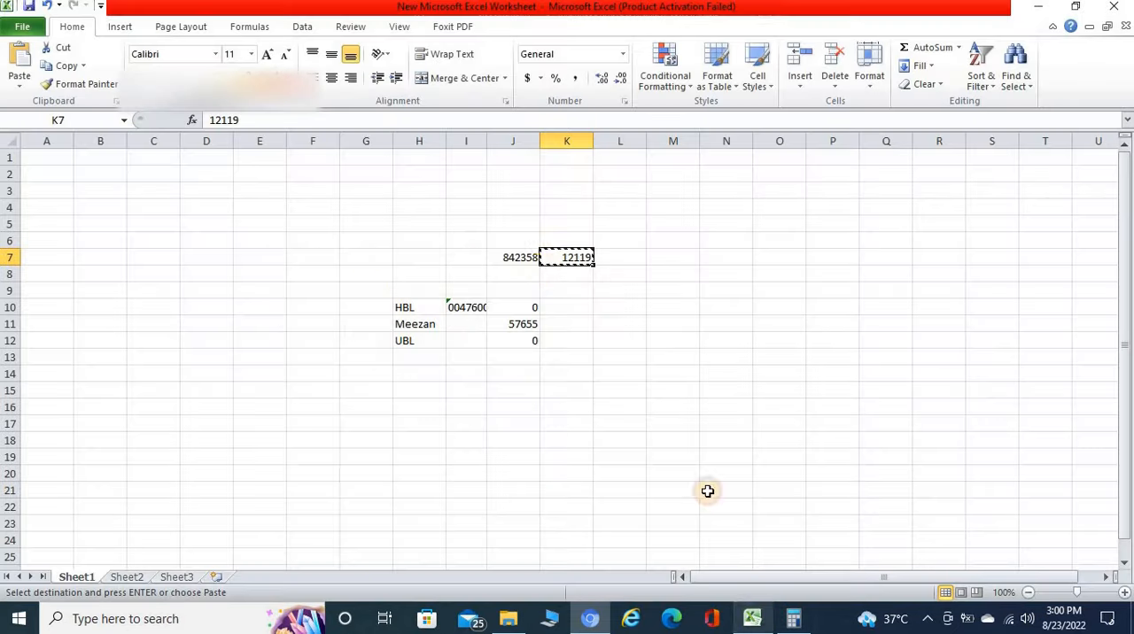
pyautogui.click(532, 267)
pyautogui.click(512, 256)
pyautogui.hotkey('ctrl', 'c')
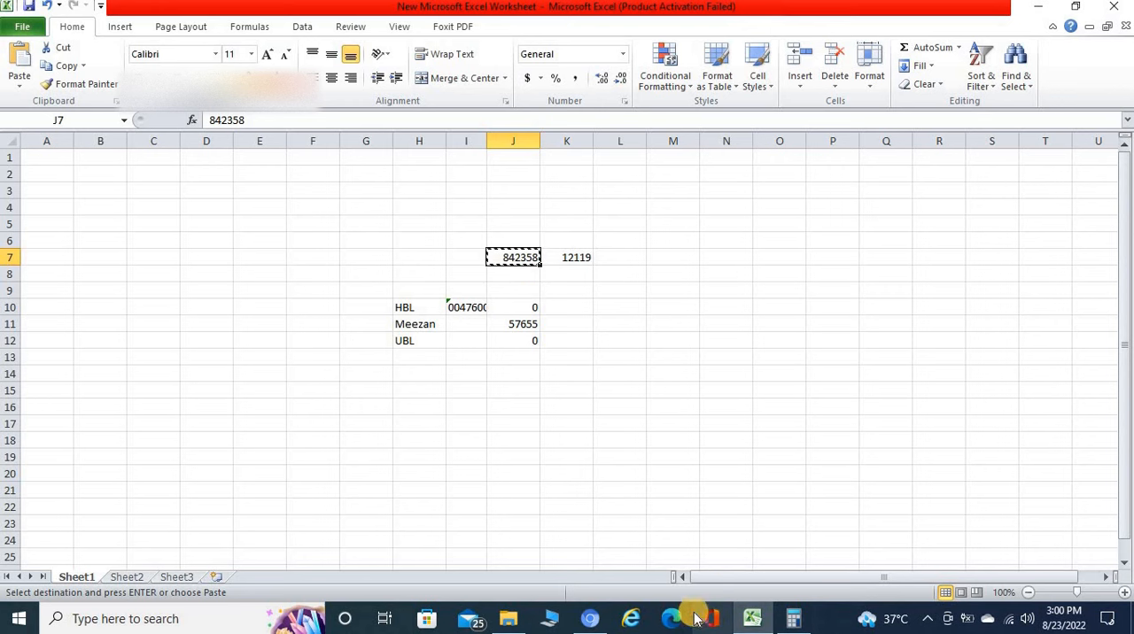
pyautogui.click(751, 618)
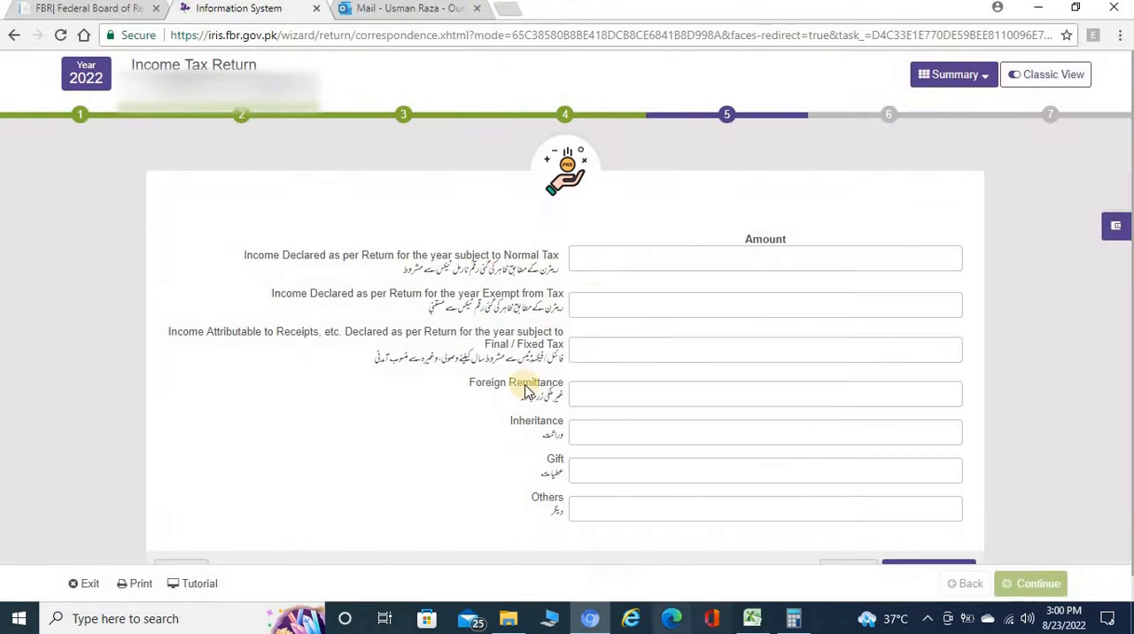
pyautogui.click(590, 258)
pyautogui.hotkey('ctrl', 'v')
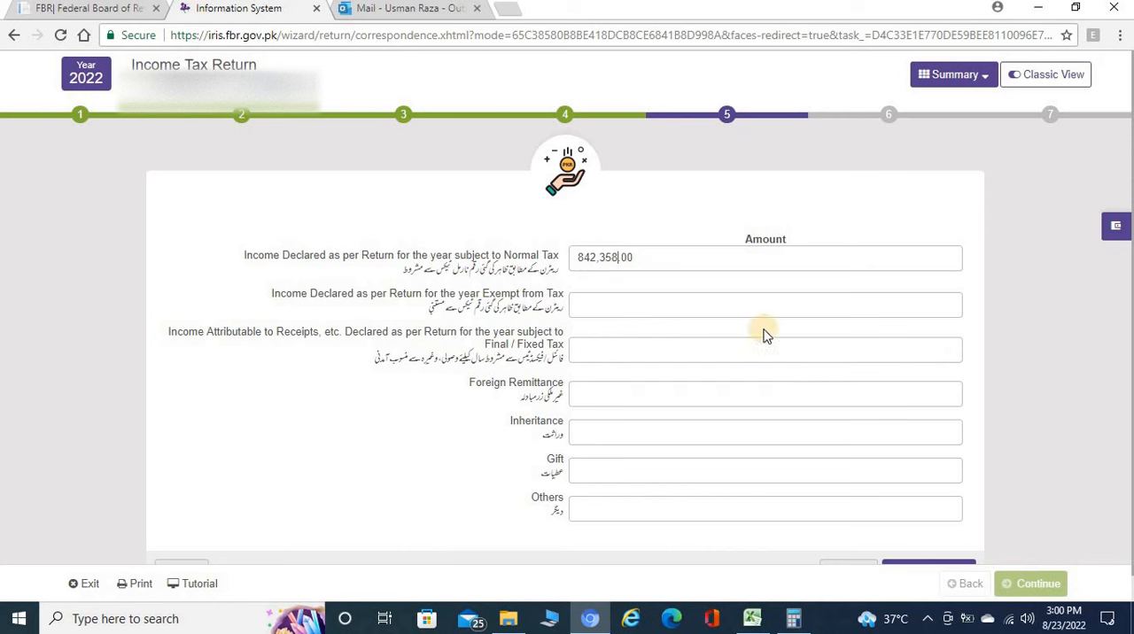
pyautogui.scroll(-1, 921, 496)
pyautogui.click(922, 549)
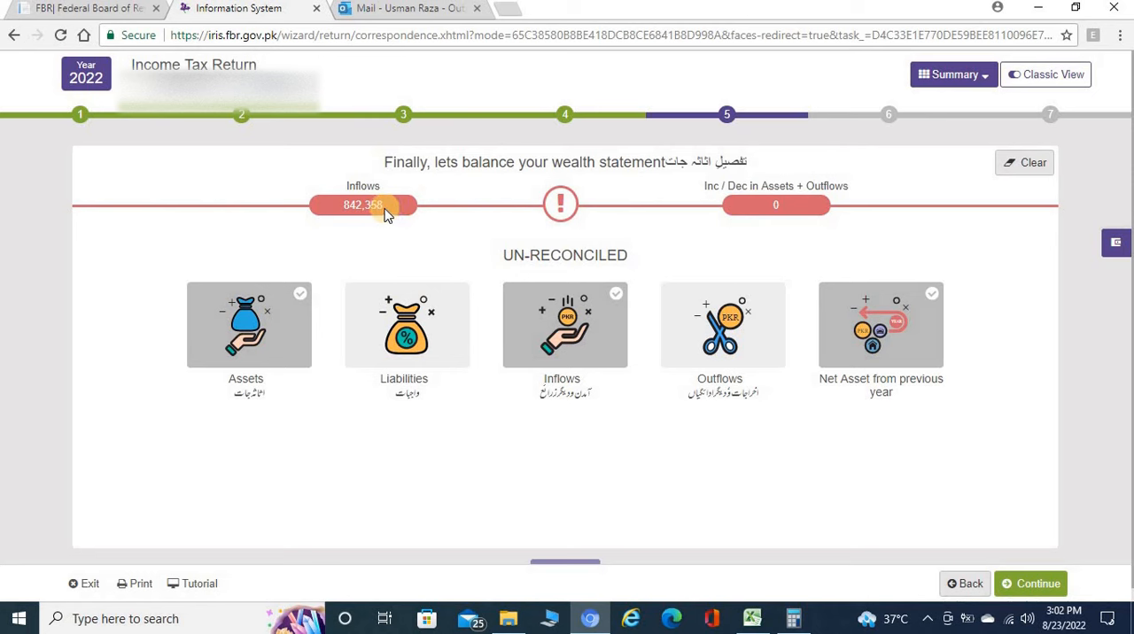
# Under the Bank Accounts / Investments assets, update the Meezan Bank amount to 57655 from Excel cell J11 and save the record.
pyautogui.click(250, 330)
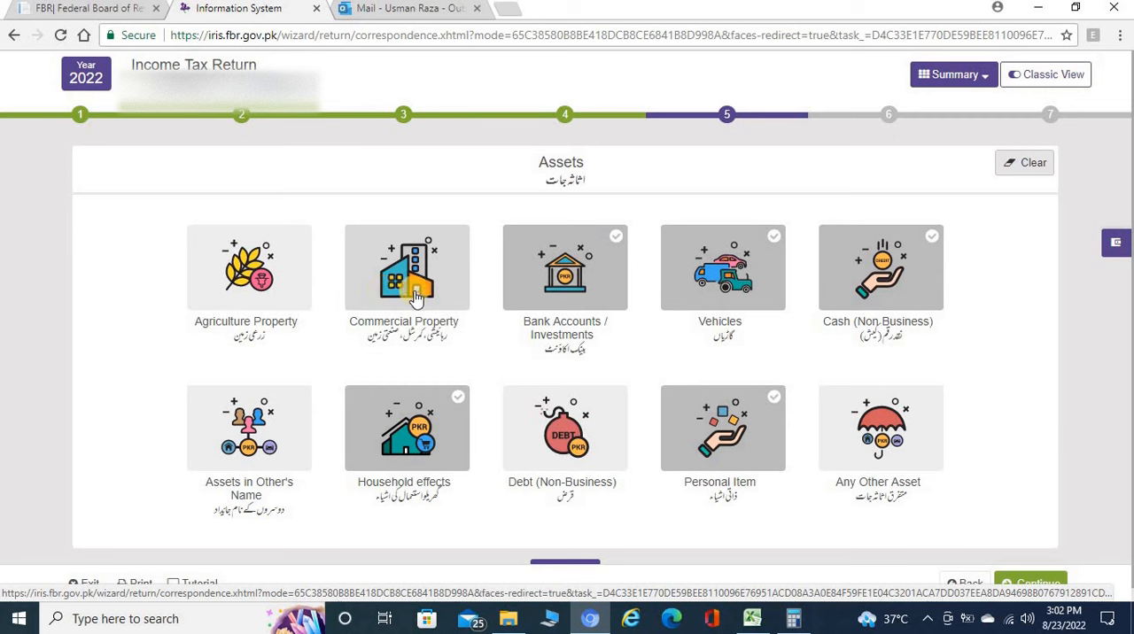
pyautogui.click(559, 284)
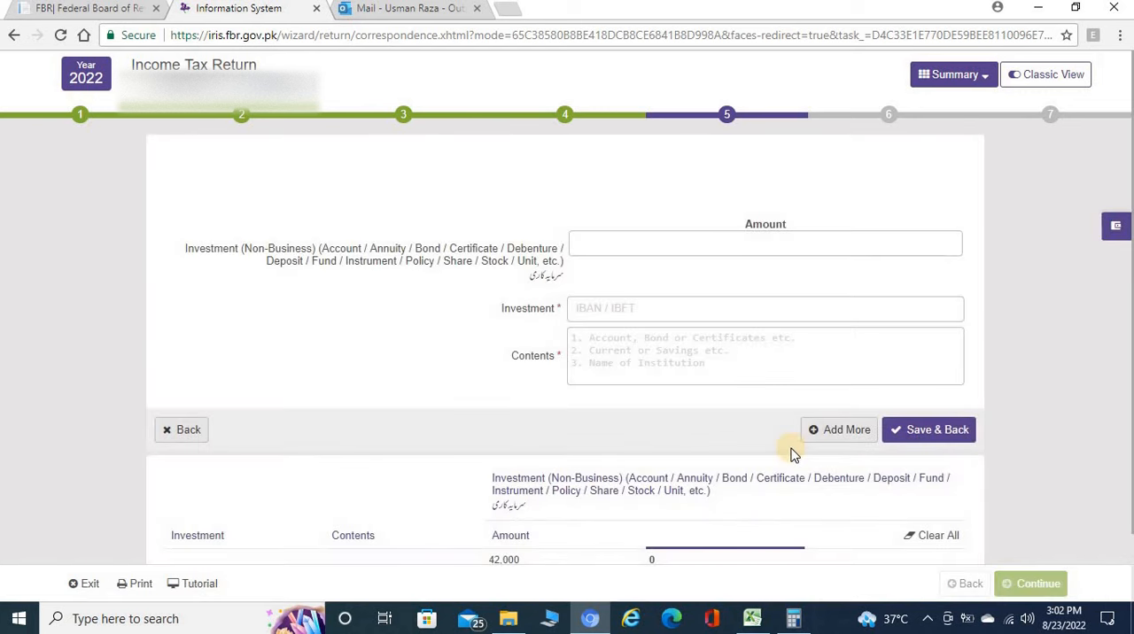
pyautogui.scroll(-1, 794, 460)
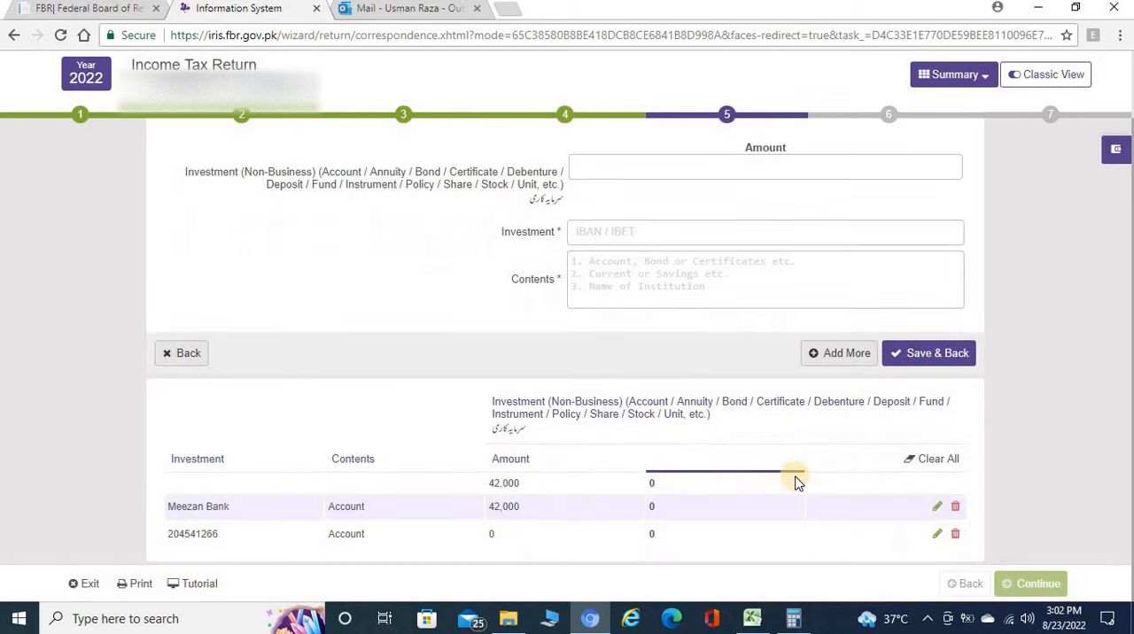
pyautogui.click(752, 619)
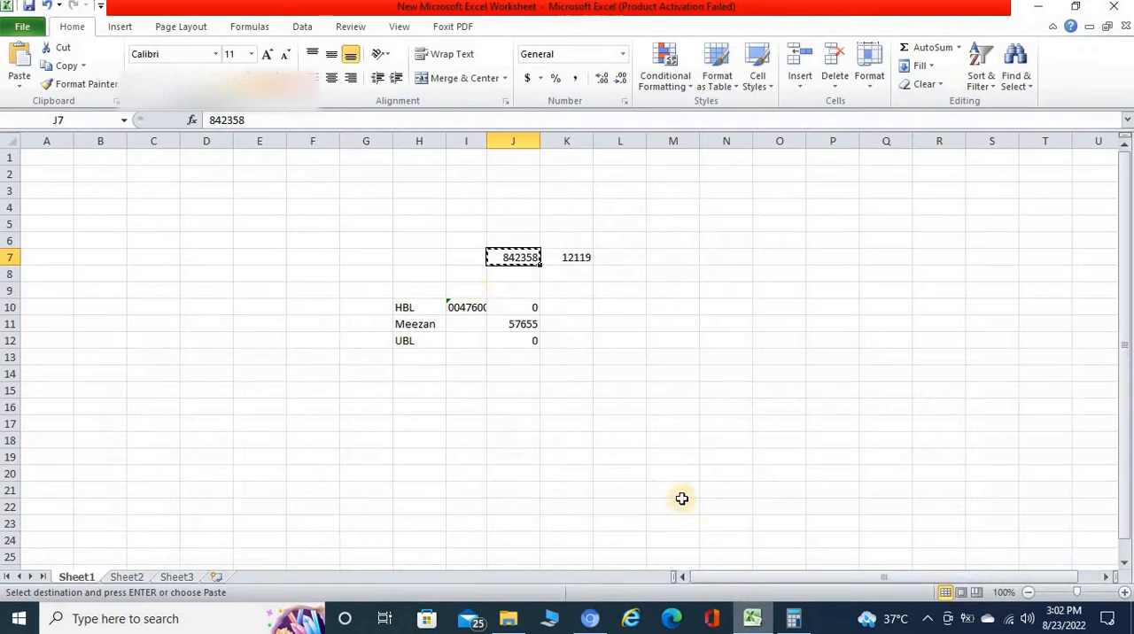
pyautogui.click(529, 321)
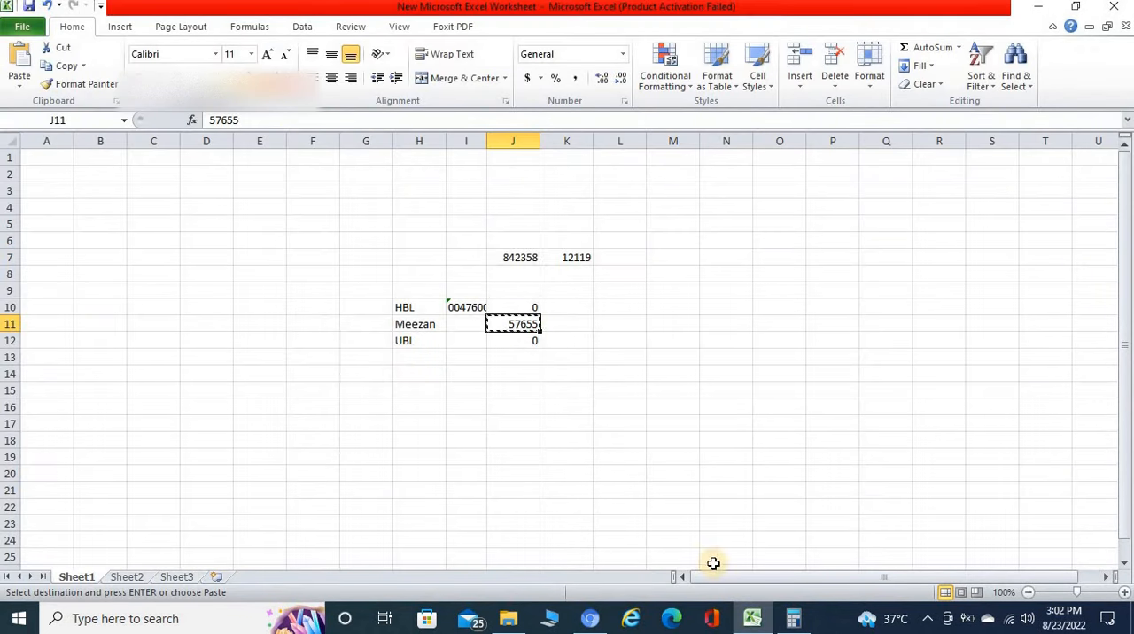
pyautogui.hotkey('ctrl', 'c')
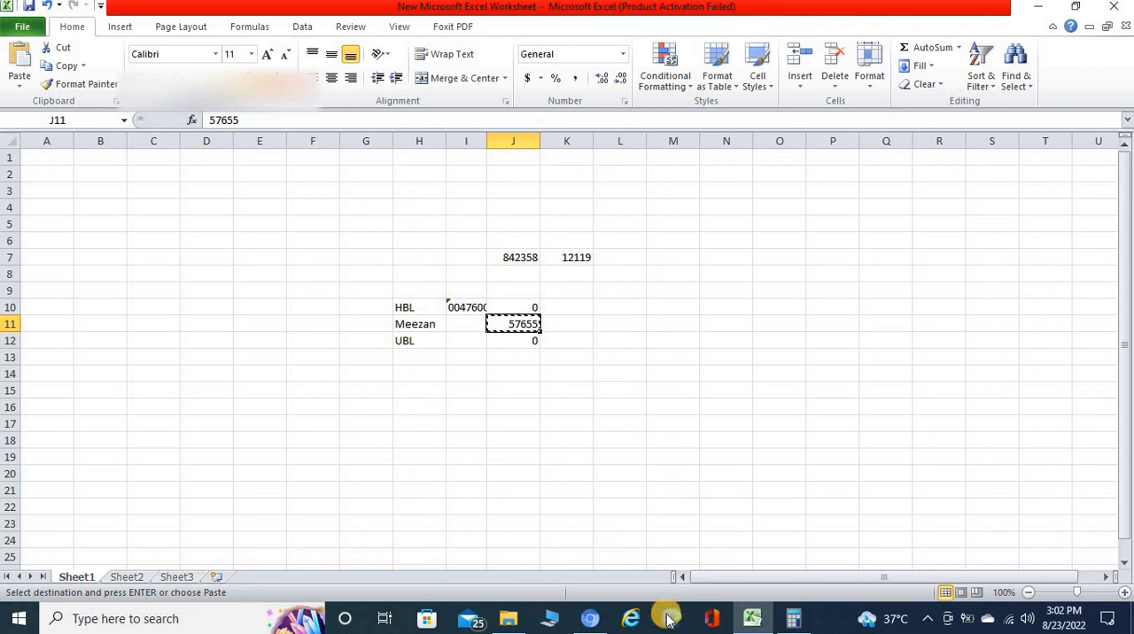
pyautogui.click(590, 619)
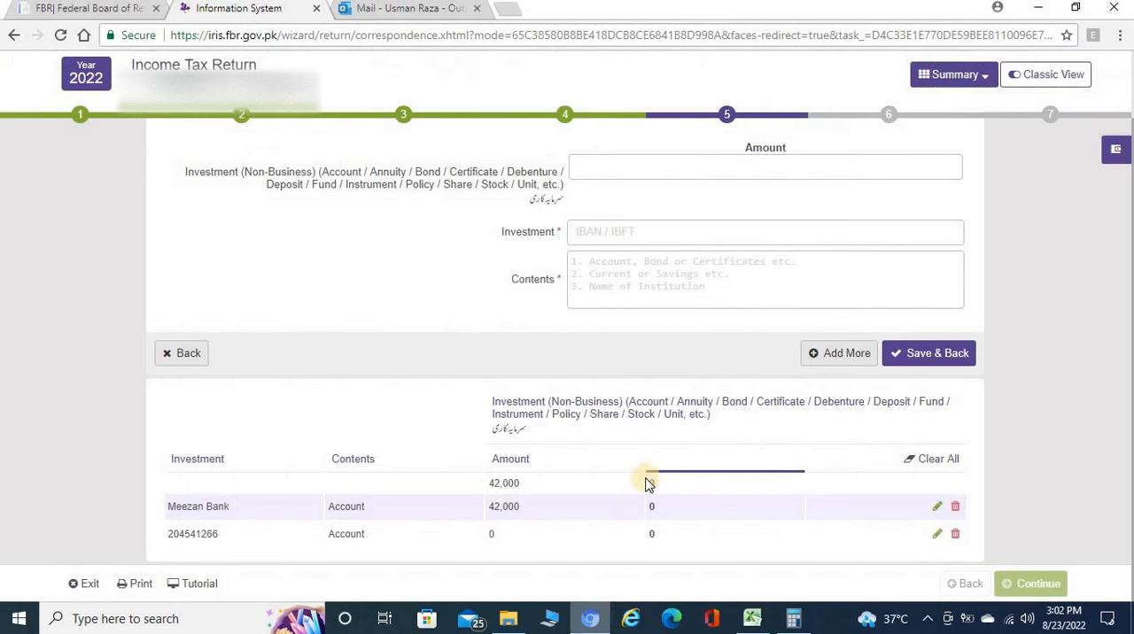
pyautogui.click(936, 508)
pyautogui.click(490, 514)
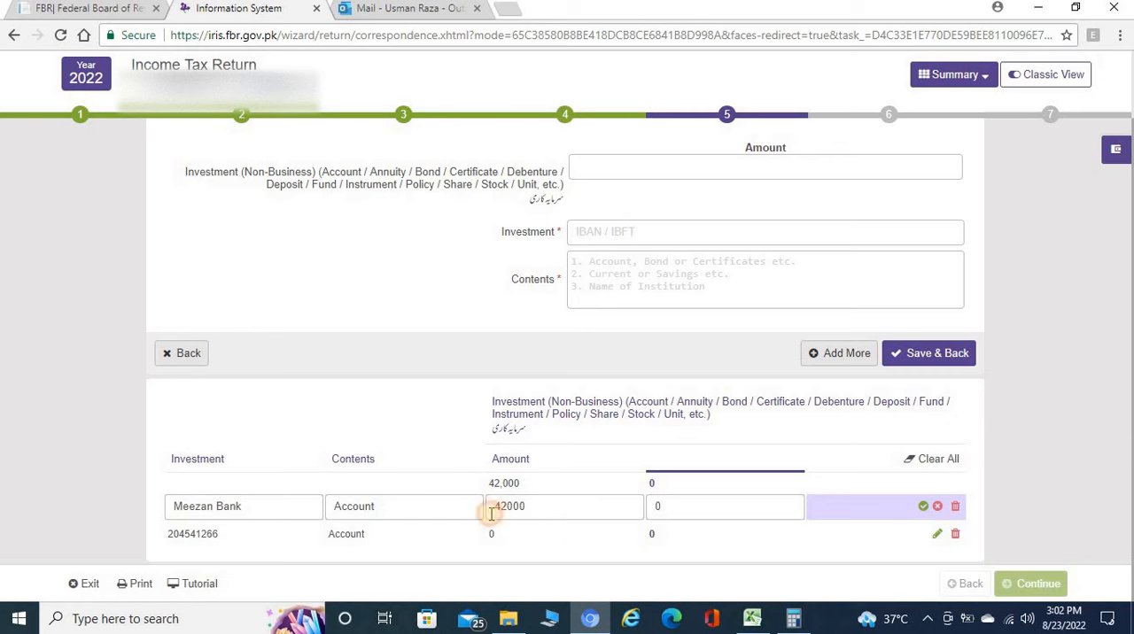
pyautogui.doubleClick(489, 513)
pyautogui.write('57655')
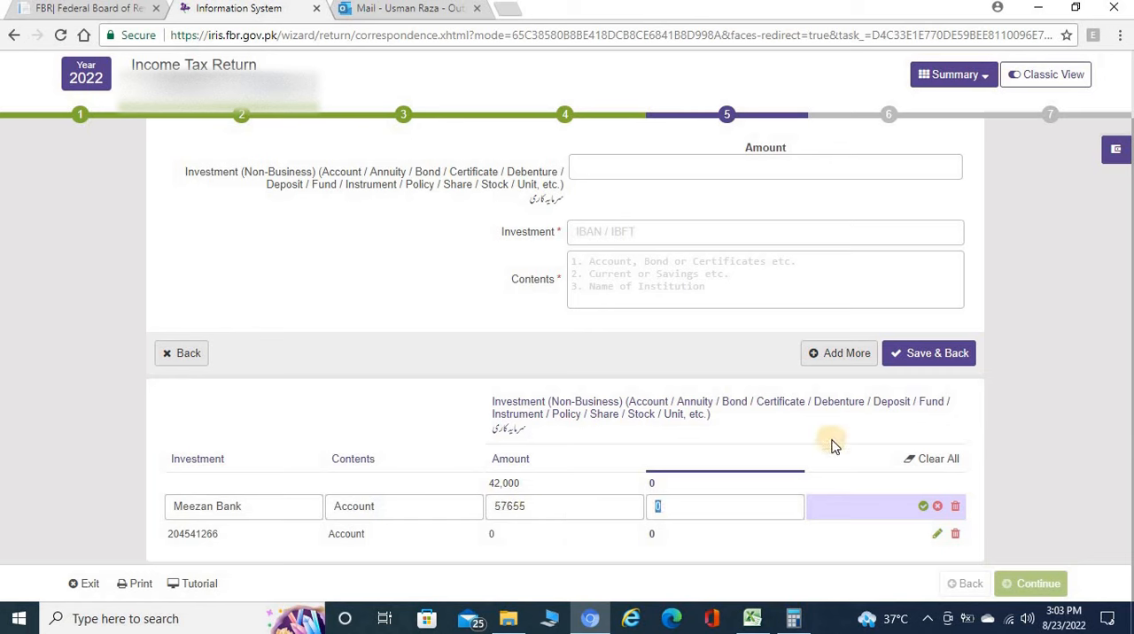
pyautogui.click(922, 507)
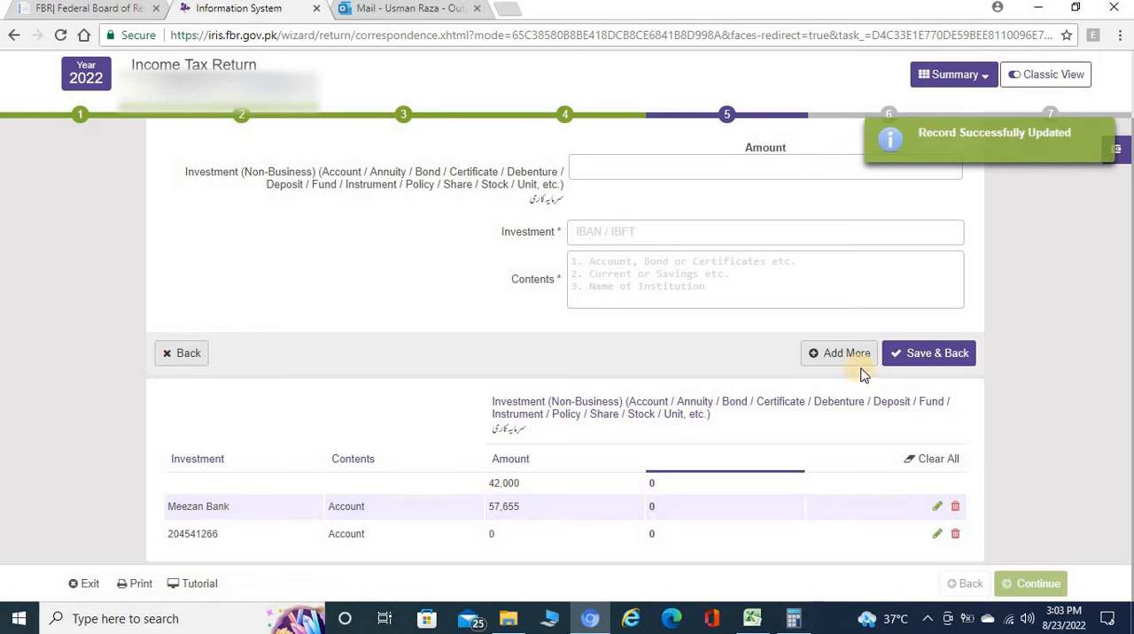
# Add a bank account with amount 0, the account number from Excel cell I10 as Investment and "Account" as Contents, and save it.
pyautogui.click(819, 353)
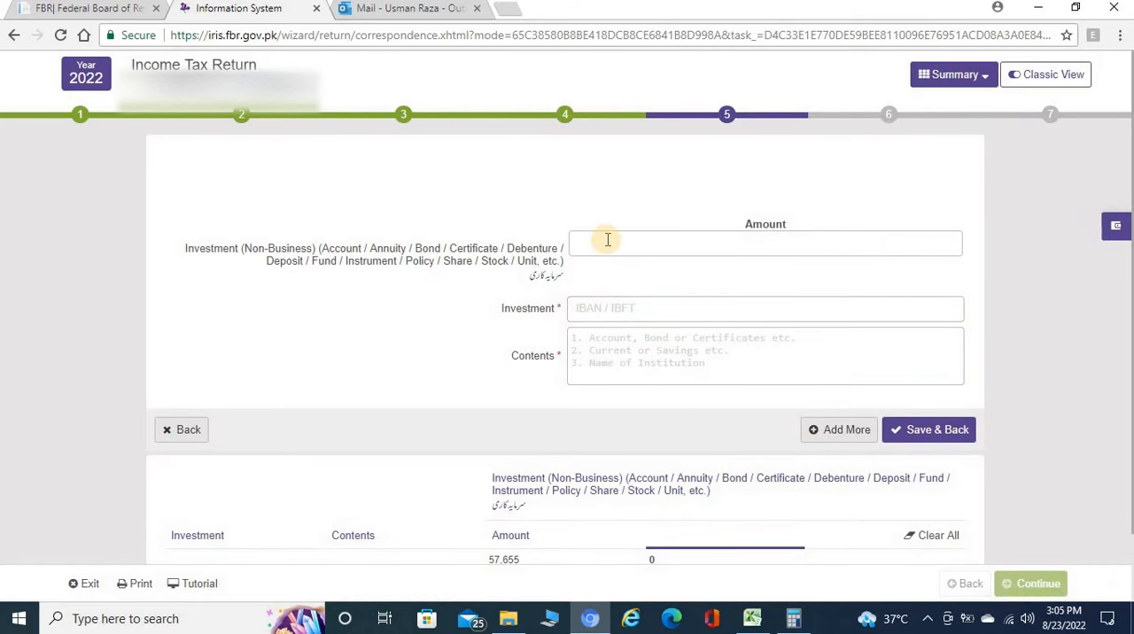
pyautogui.click(608, 239)
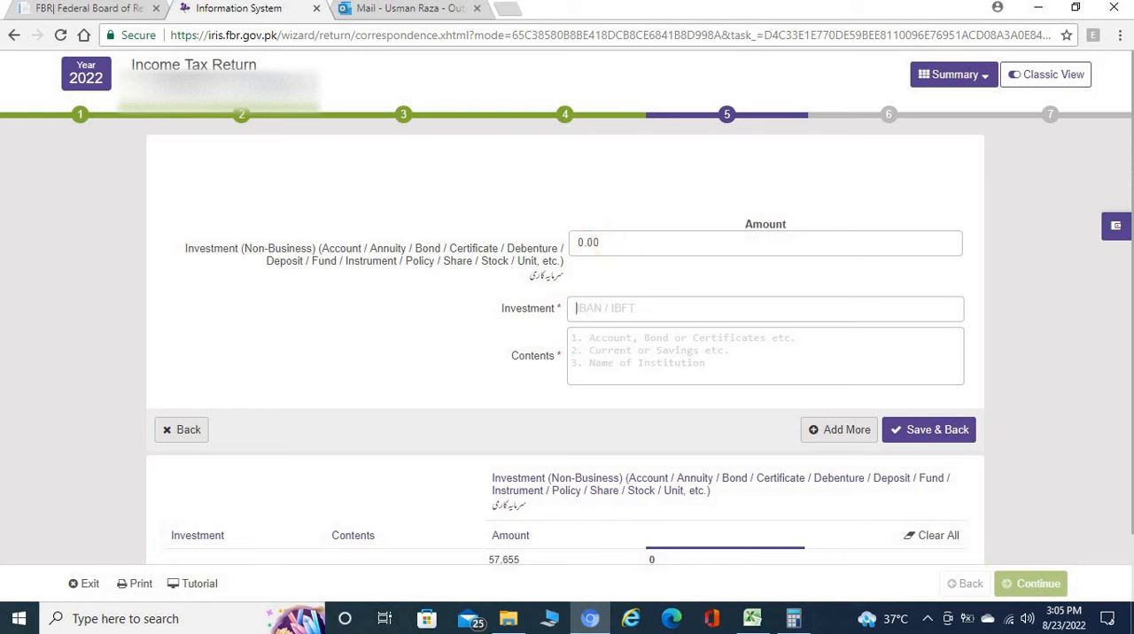
pyautogui.click(750, 615)
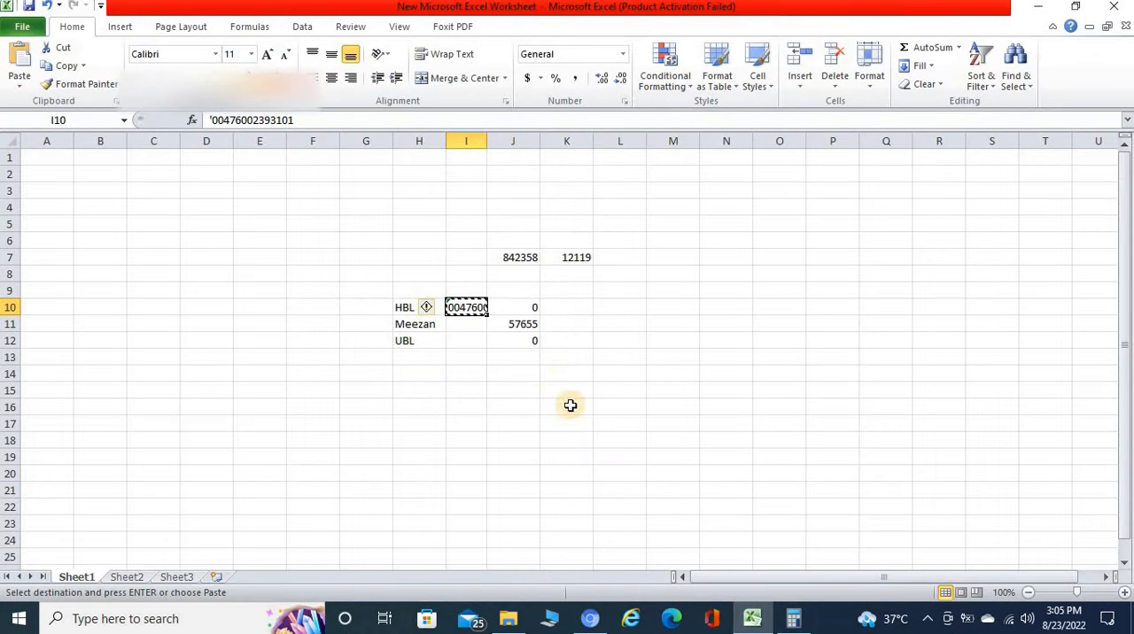
pyautogui.click(592, 619)
pyautogui.hotkey('ctrl', 'v')
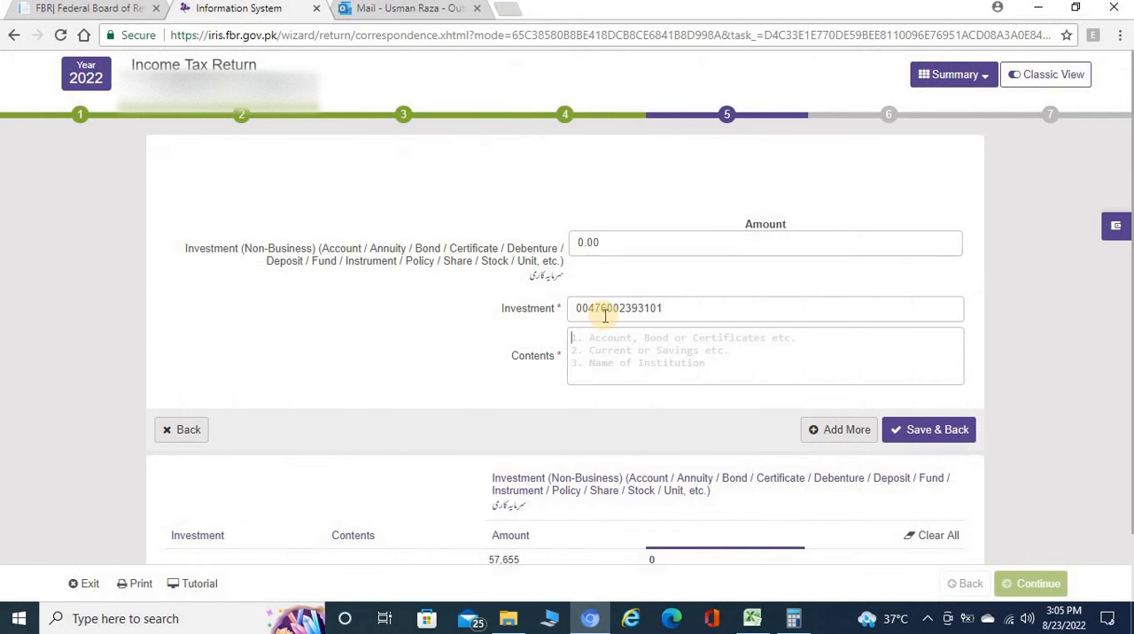
pyautogui.press('Tab')
pyautogui.write('Acc')
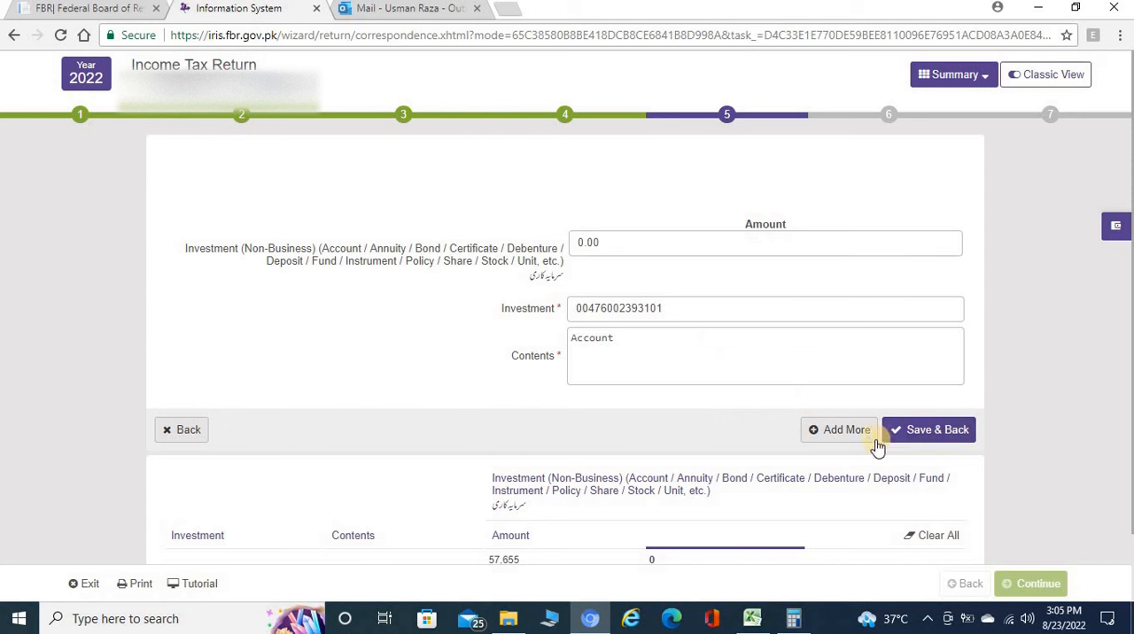
pyautogui.click(923, 430)
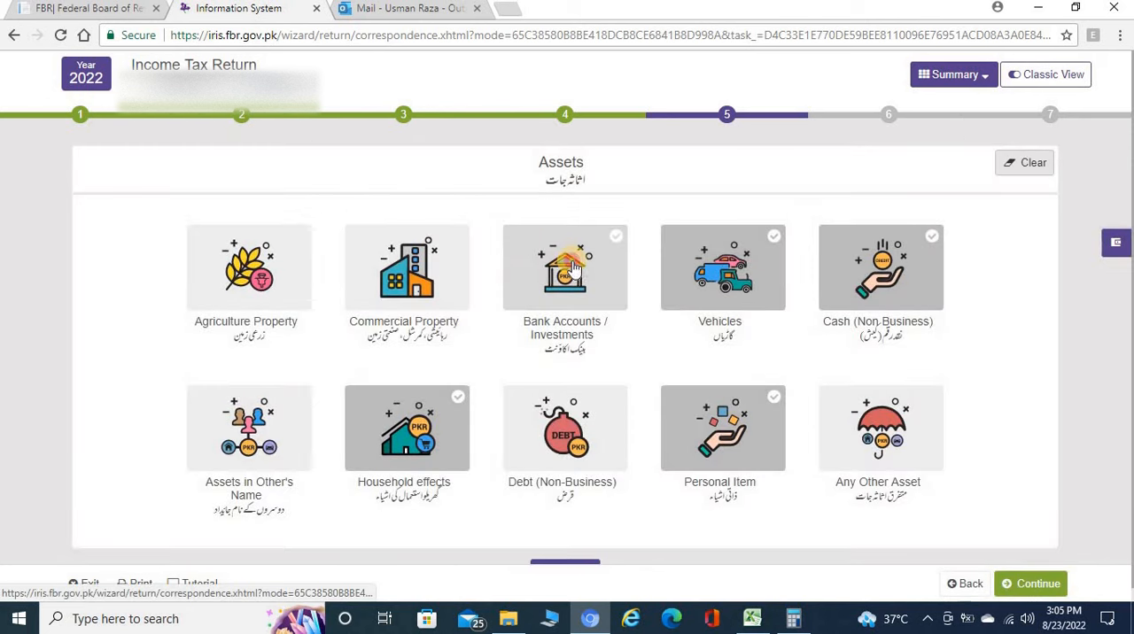
# Reopen the Bank Accounts / Investments assets and review the listed accounts and amounts.
pyautogui.click(574, 267)
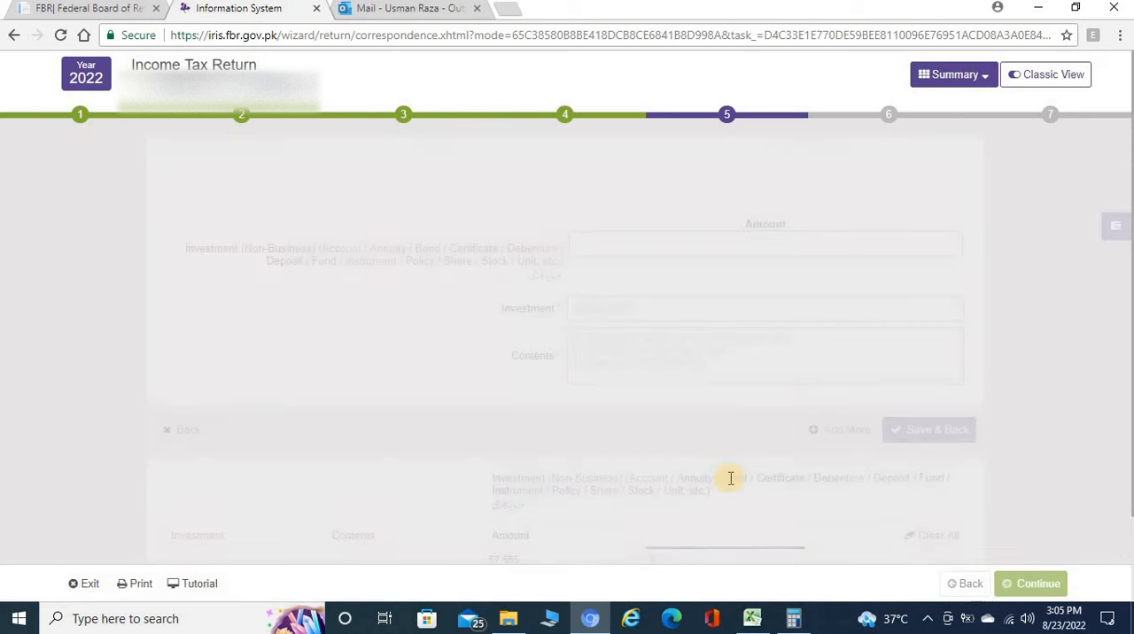
pyautogui.scroll(-1, 732, 481)
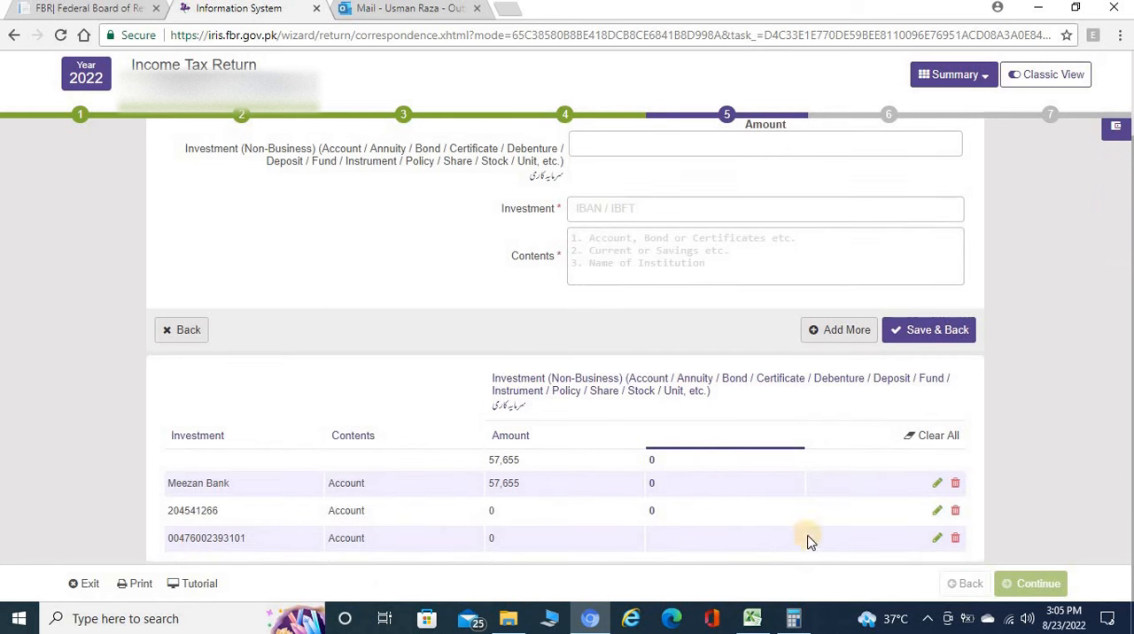
pyautogui.scroll(1, 823, 521)
pyautogui.scroll(-1, 806, 528)
pyautogui.scroll(1, 734, 499)
pyautogui.scroll(-1, 885, 492)
pyautogui.scroll(1, 866, 472)
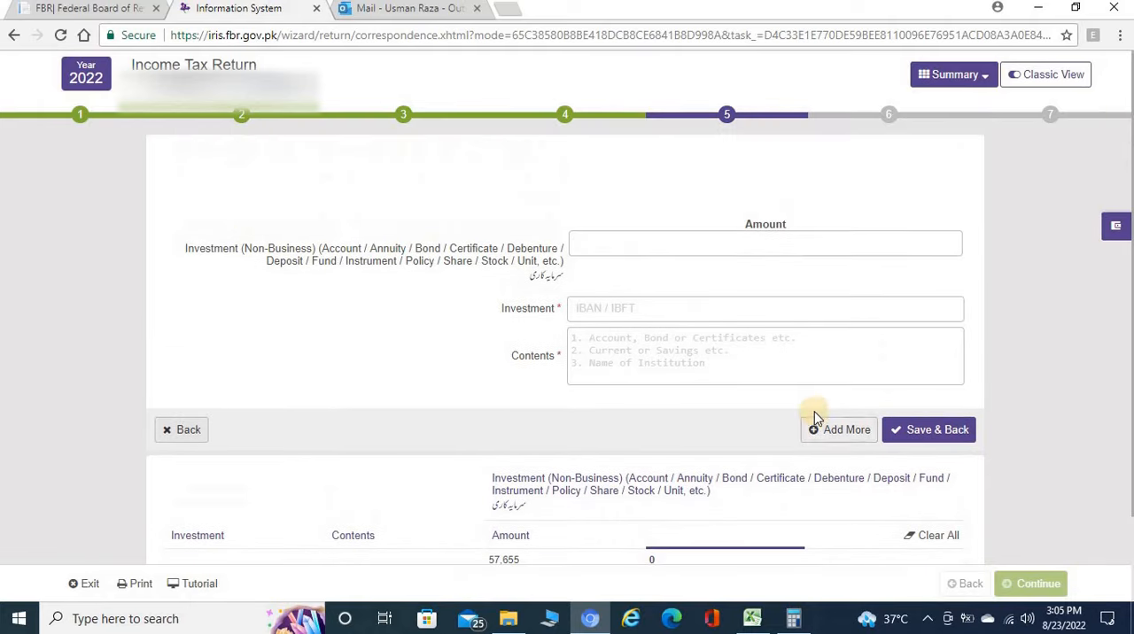
# Leave the bank accounts form, set the Household Effect amount under Assets to 700,000, and save it.
pyautogui.click(185, 429)
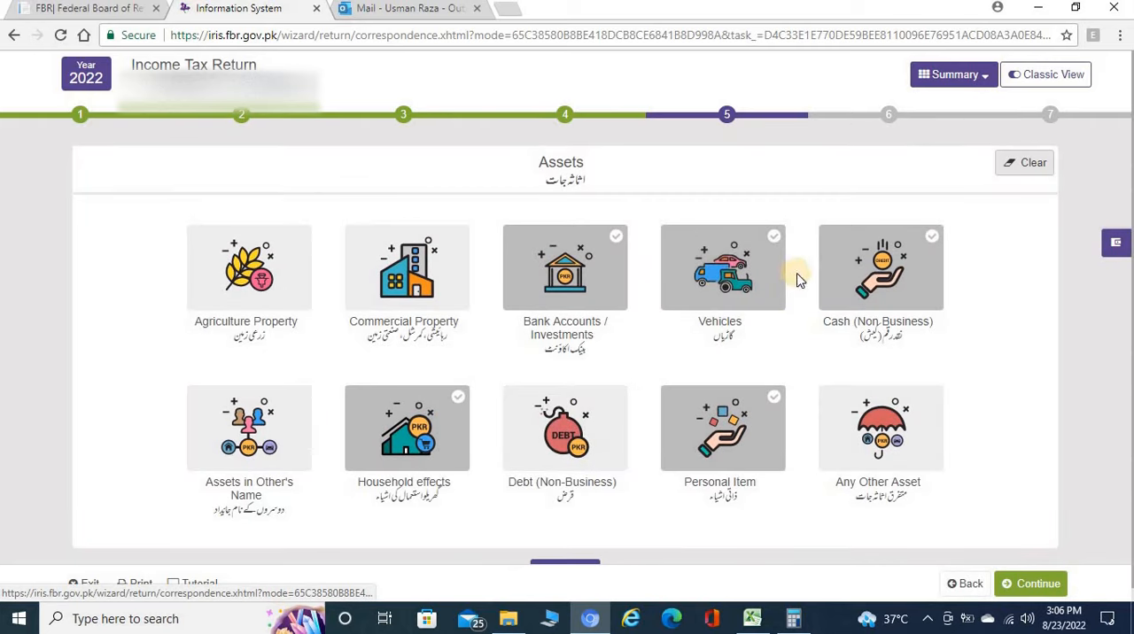
pyautogui.click(720, 276)
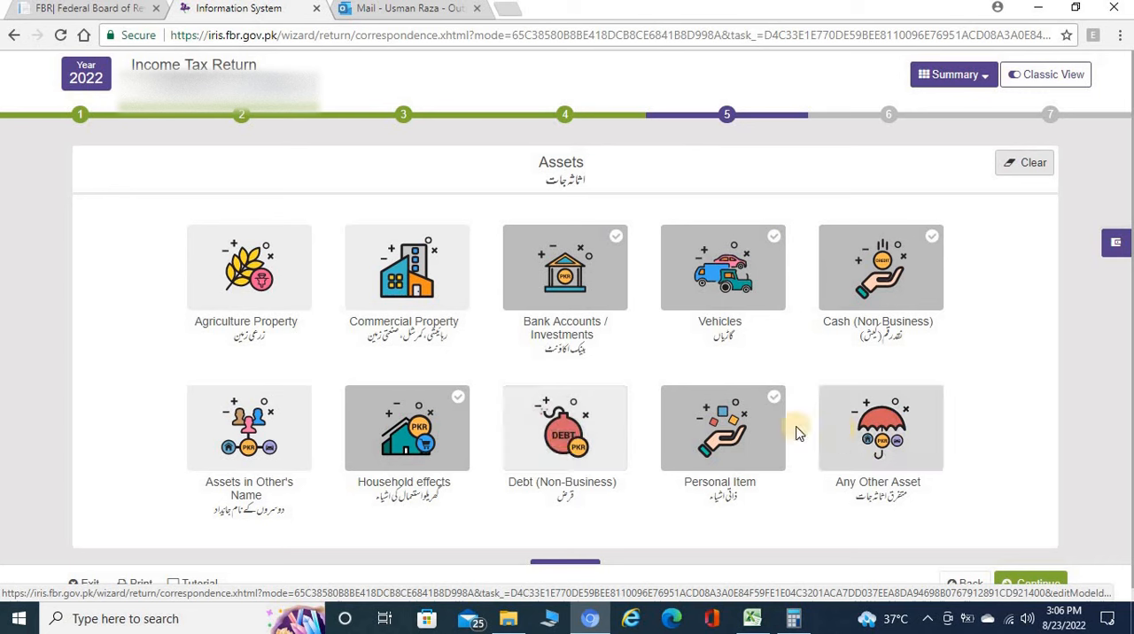
pyautogui.click(417, 420)
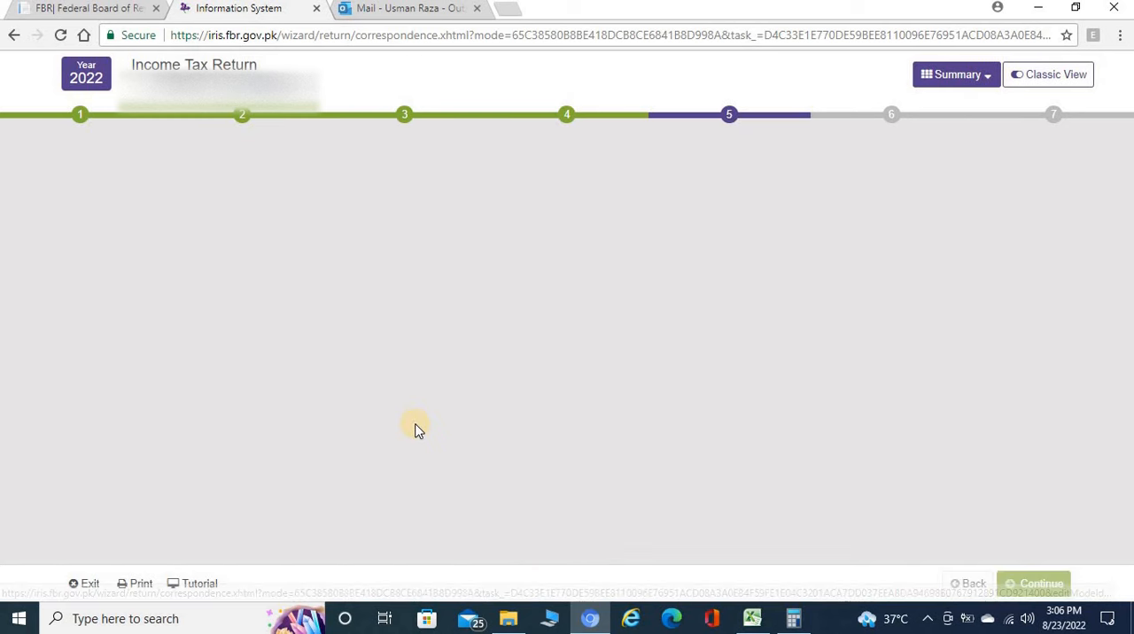
pyautogui.click(666, 255)
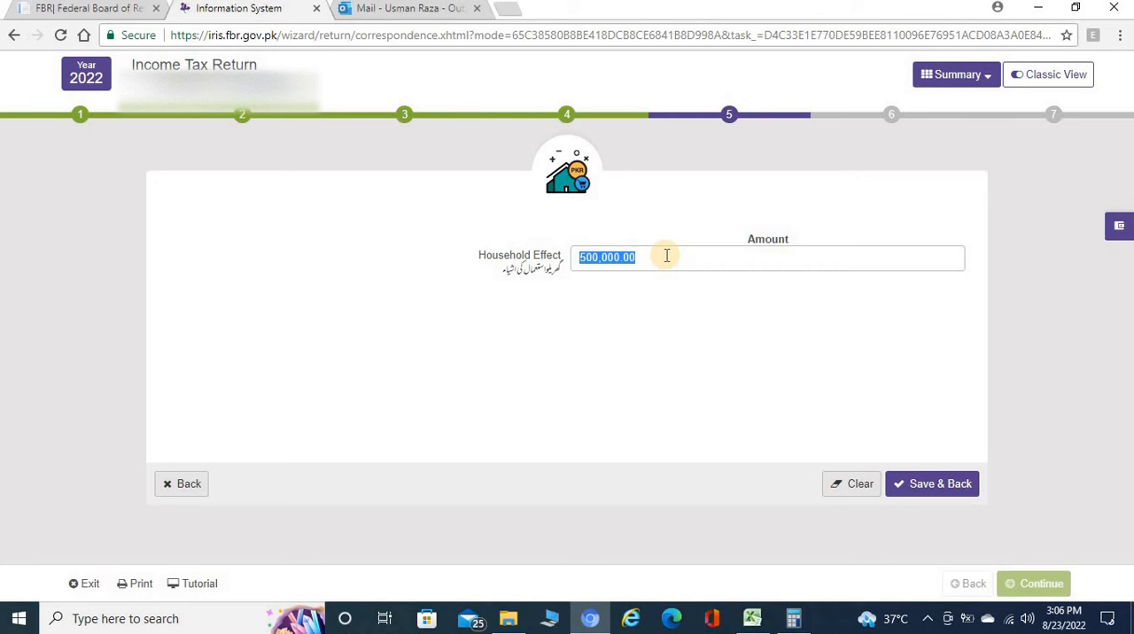
pyautogui.write('70')
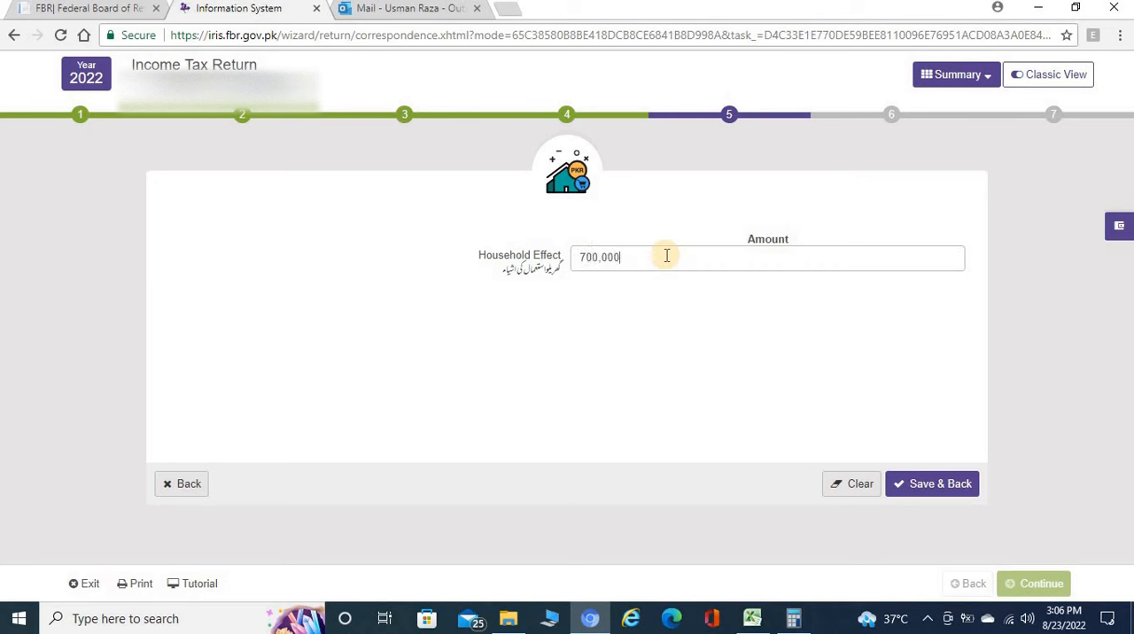
pyautogui.write('0,000')
pyautogui.press('Tab')
pyautogui.click(923, 484)
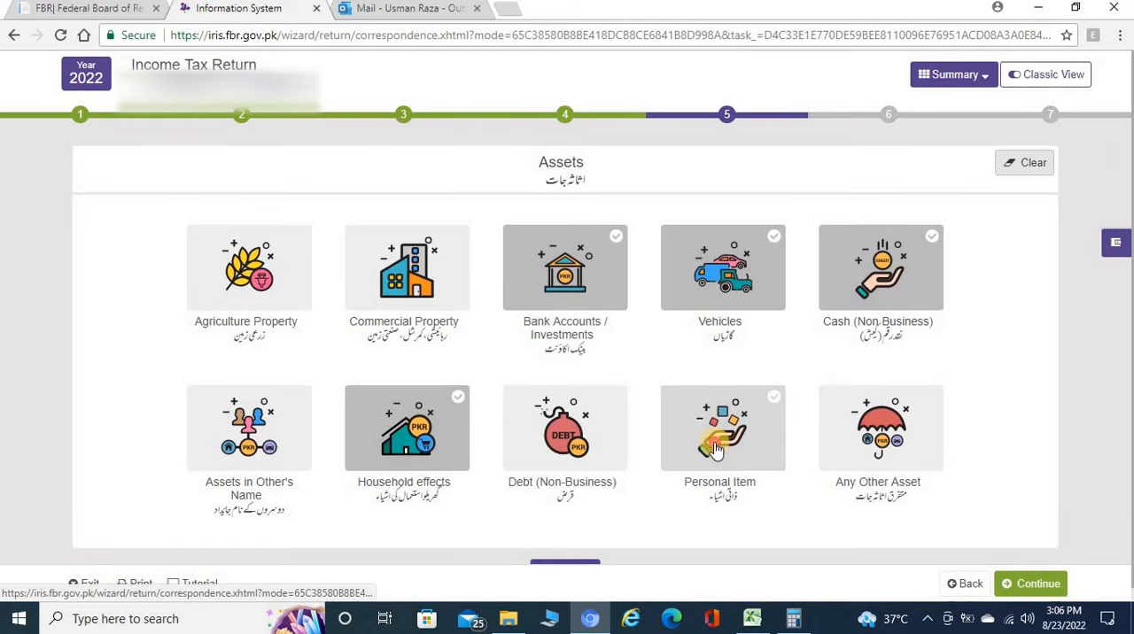
# Update the Personal Item amount under Assets and save the record.
pyautogui.click(717, 448)
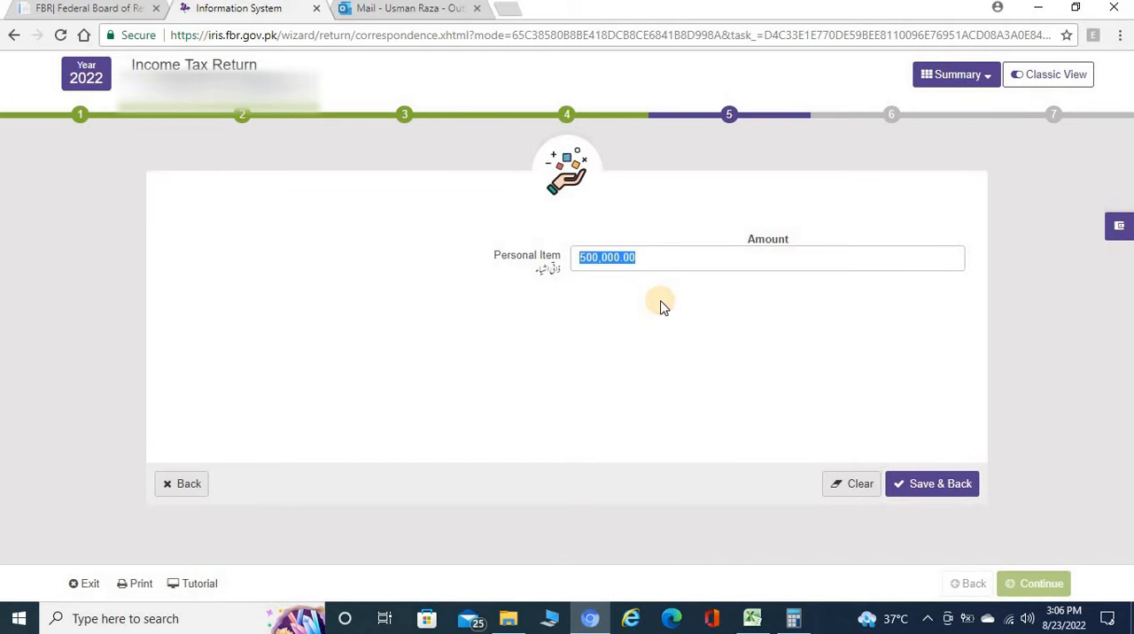
pyautogui.press('Right')
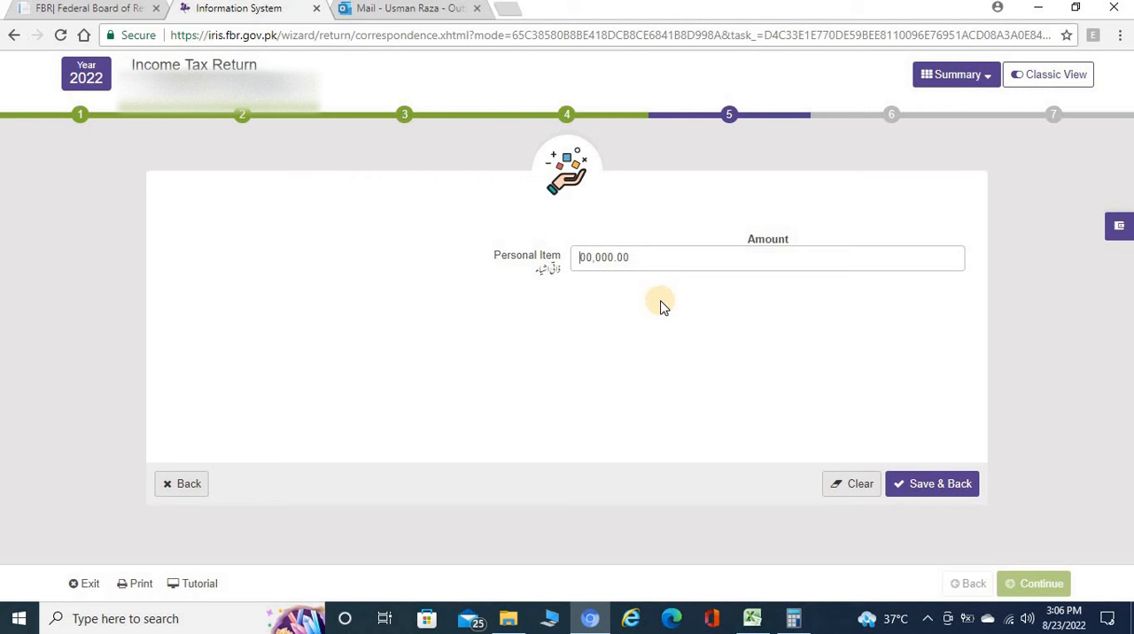
pyautogui.click(921, 478)
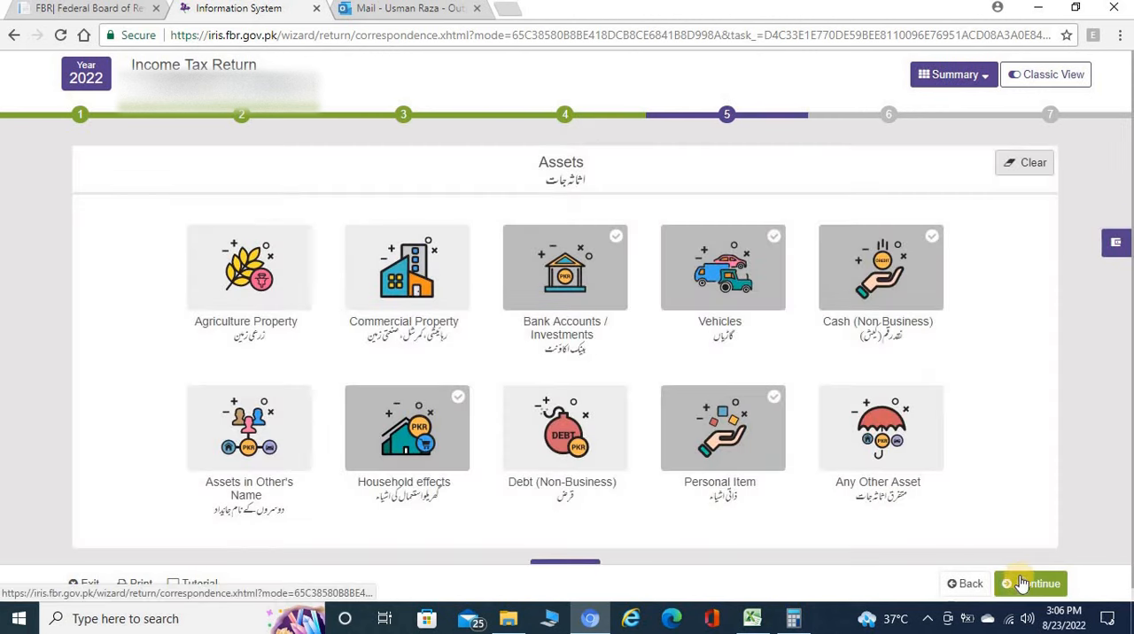
# Return to the wealth statement overview and review the Net Assets Previous Year amount without changing it.
pyautogui.click(972, 585)
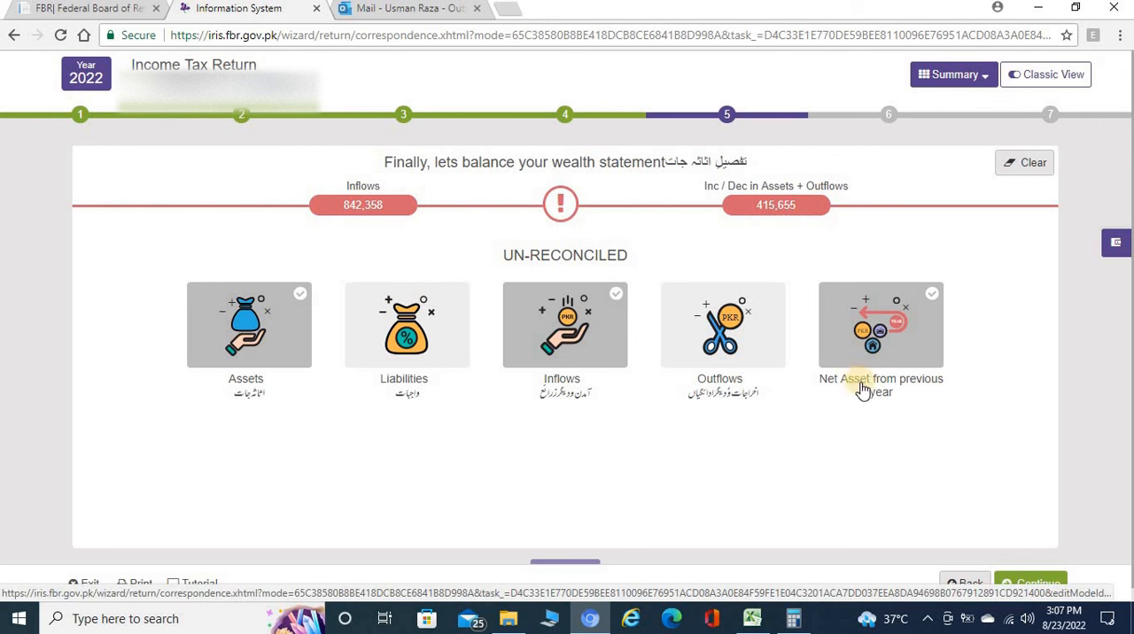
pyautogui.click(895, 333)
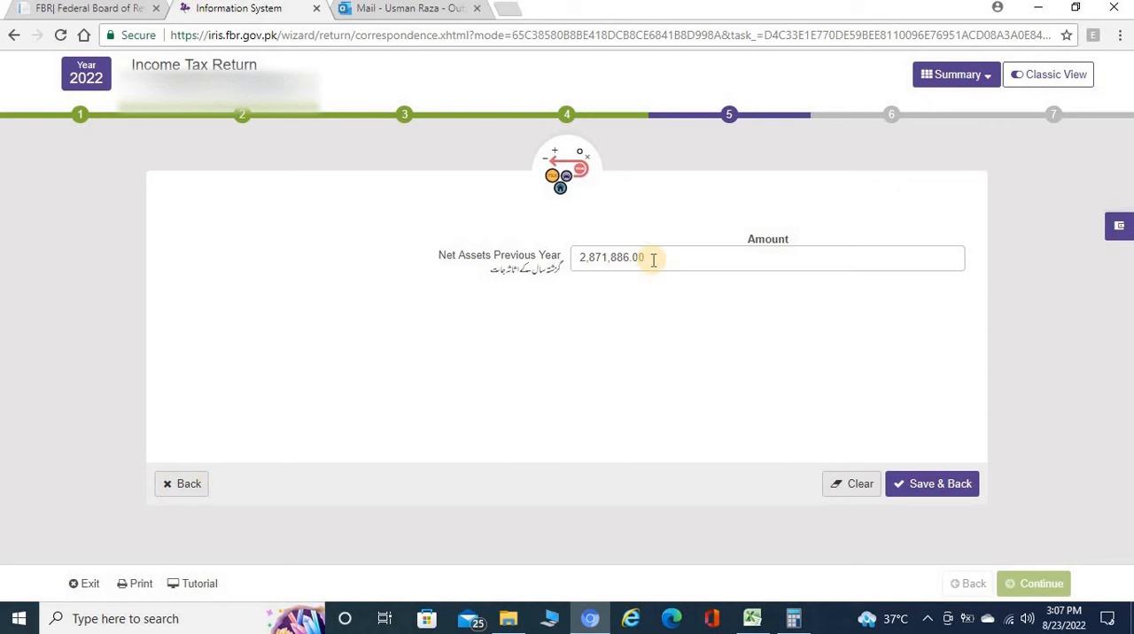
pyautogui.click(187, 489)
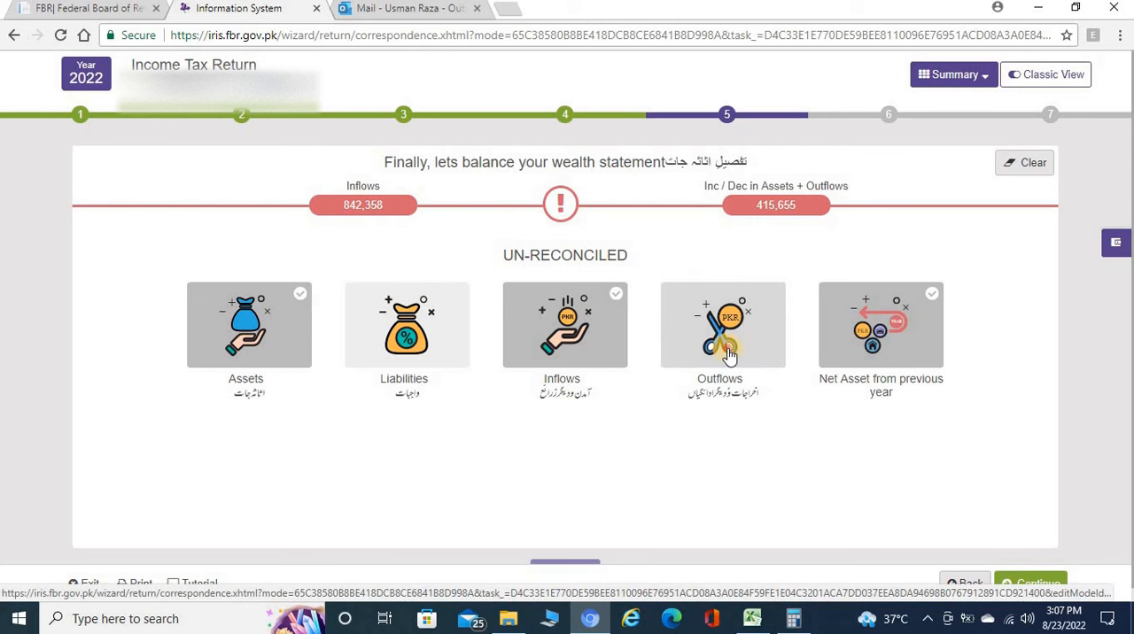
# Record personal expense outflows of 5,000 for vehicle running, 10,000 for travelling, 10,000 for telephone, plus other personal/household expenses, and save them.
pyautogui.click(728, 354)
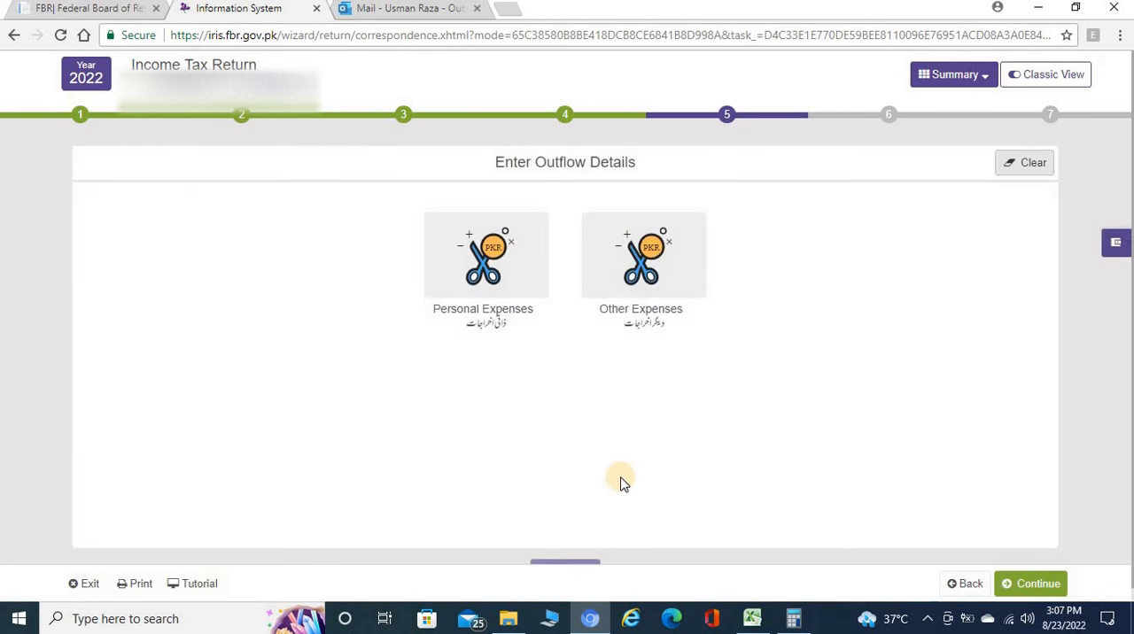
pyautogui.click(476, 281)
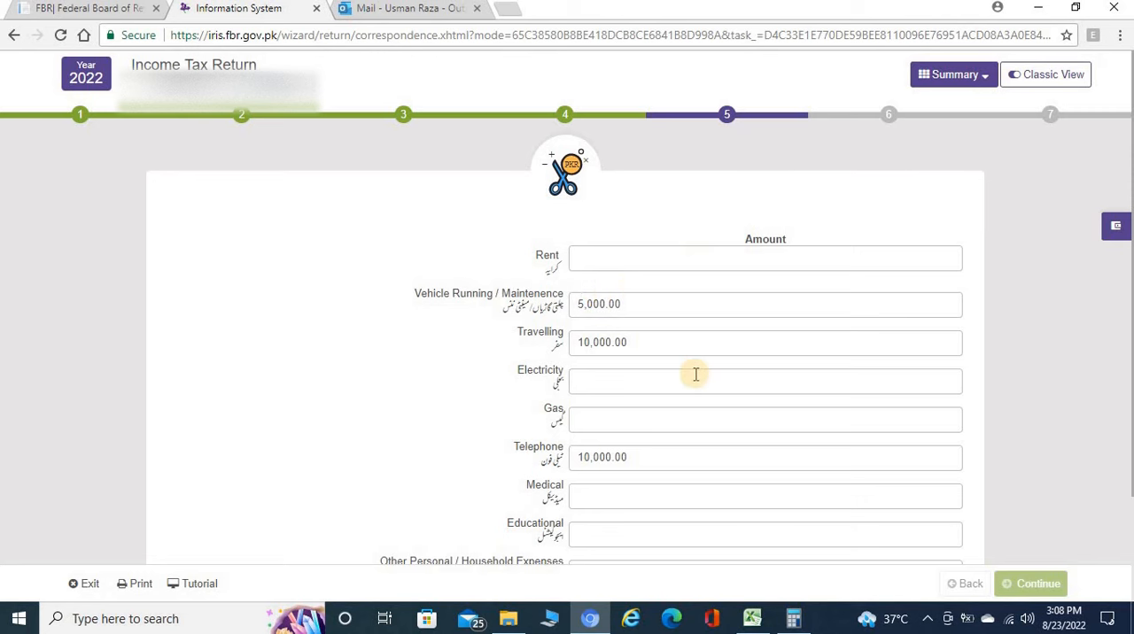
pyautogui.scroll(-2, 696, 374)
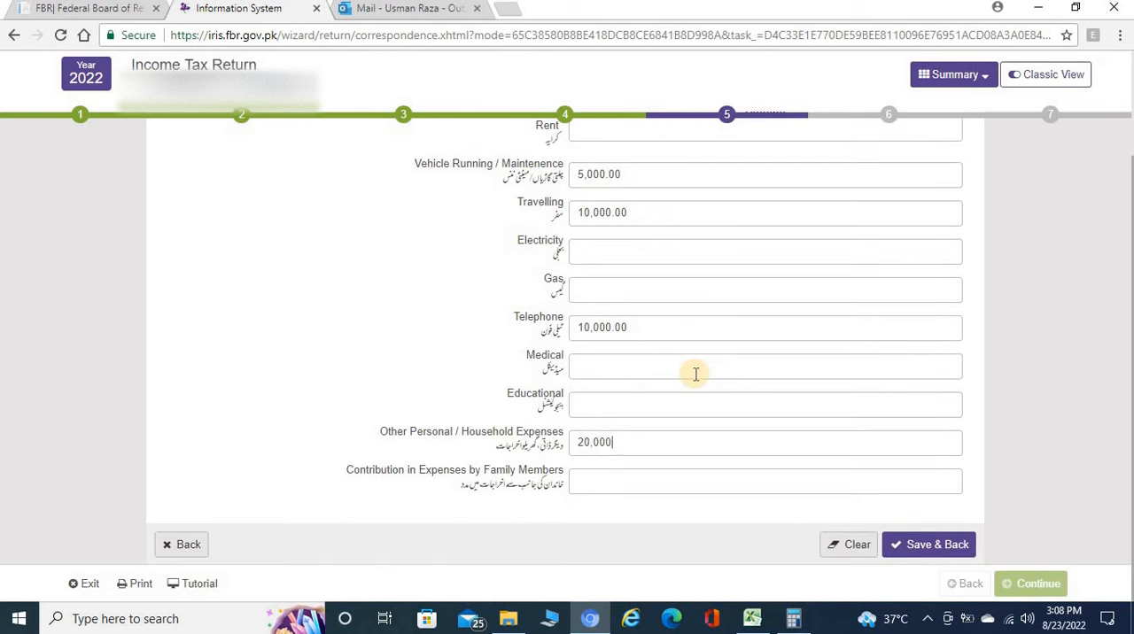
pyautogui.click(921, 544)
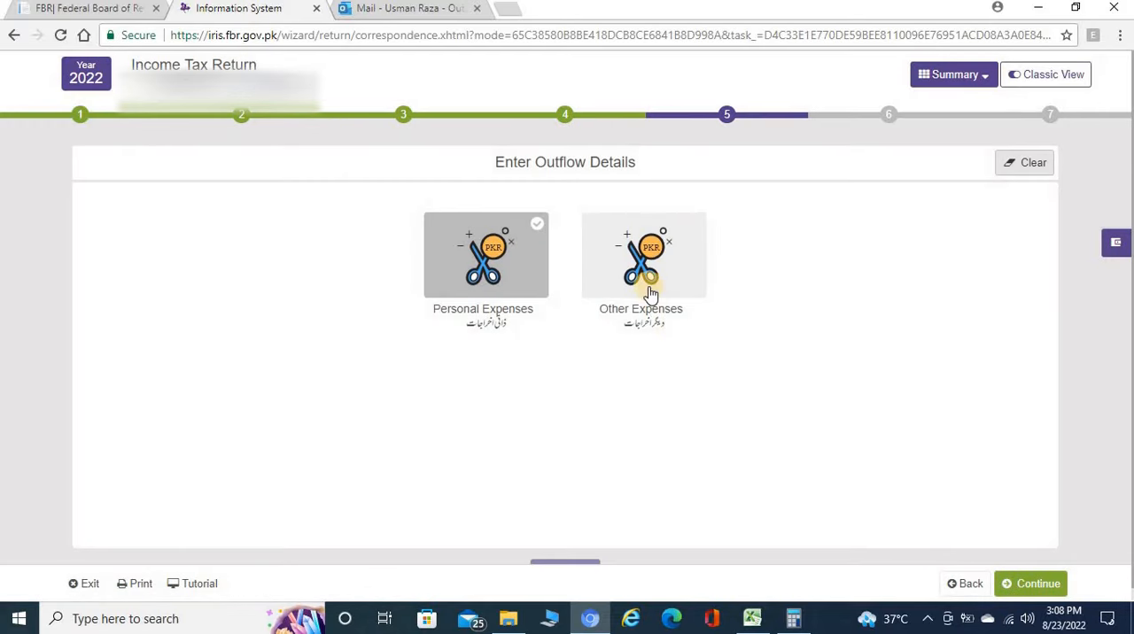
# Review the Other Expenses outflow fields, including assets transferred or sold, and return to the wealth statement overview without saving.
pyautogui.click(643, 271)
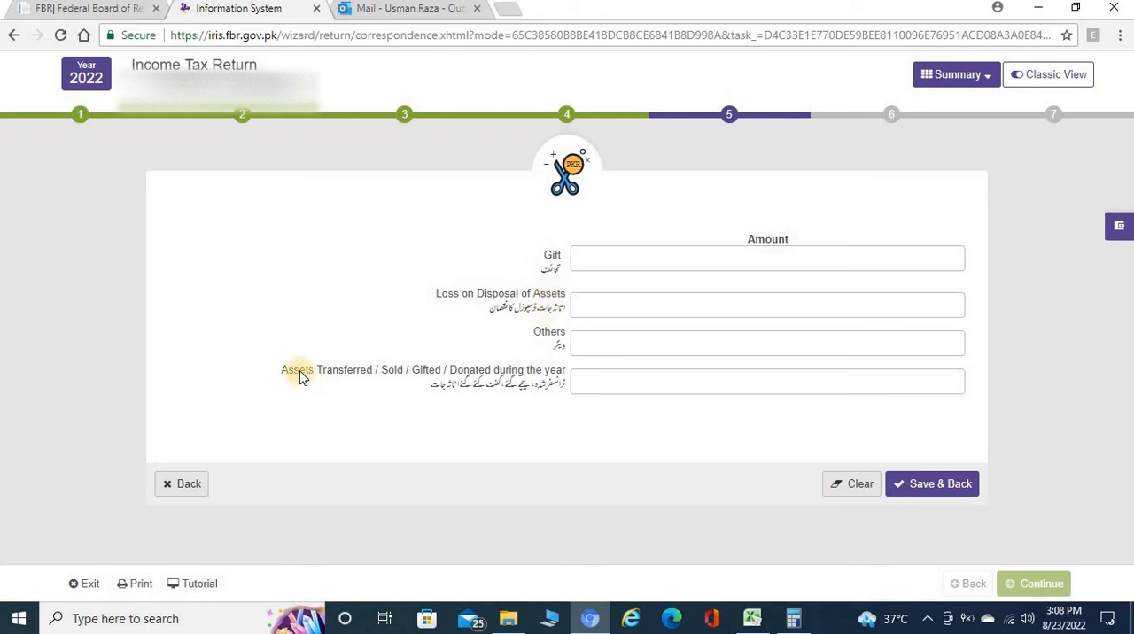
pyautogui.moveTo(299, 371); pyautogui.dragTo(540, 372)
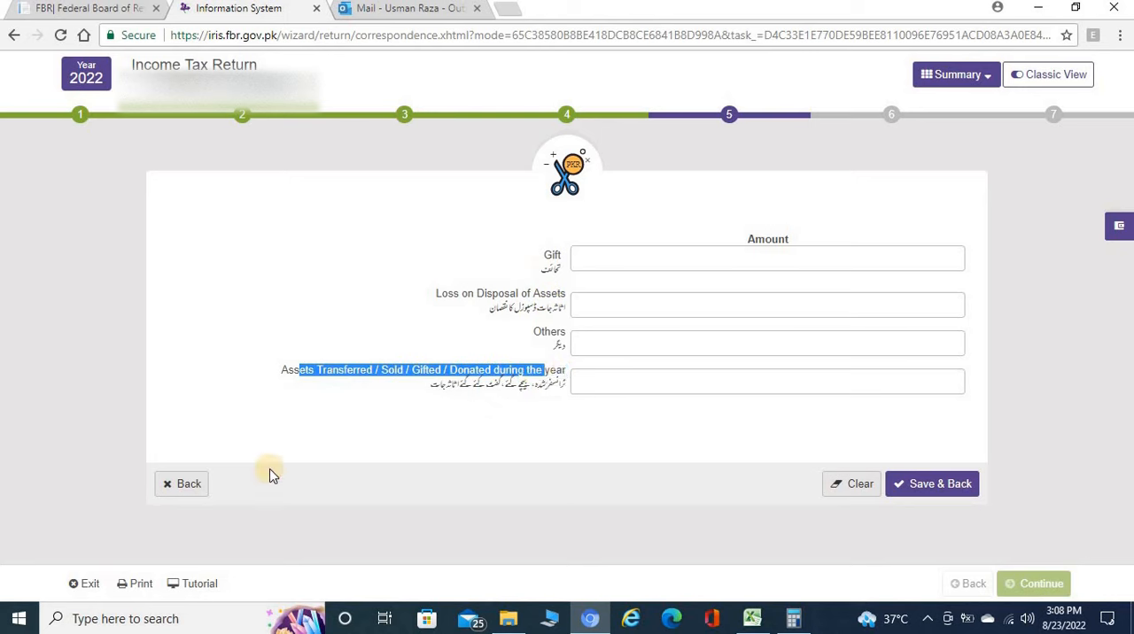
pyautogui.click(186, 486)
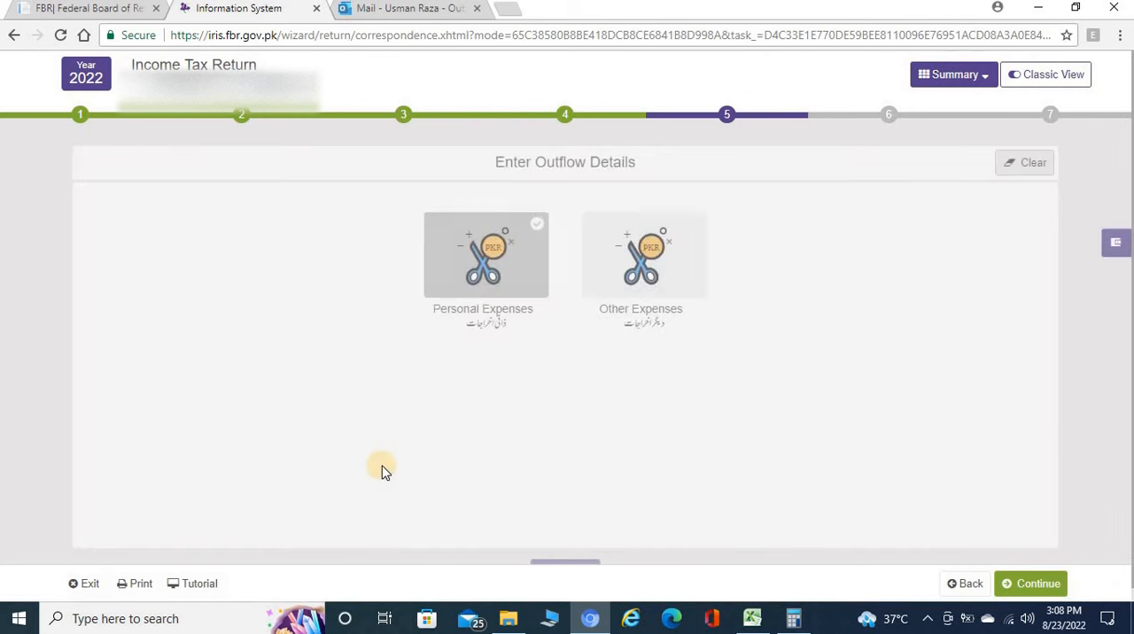
pyautogui.click(963, 585)
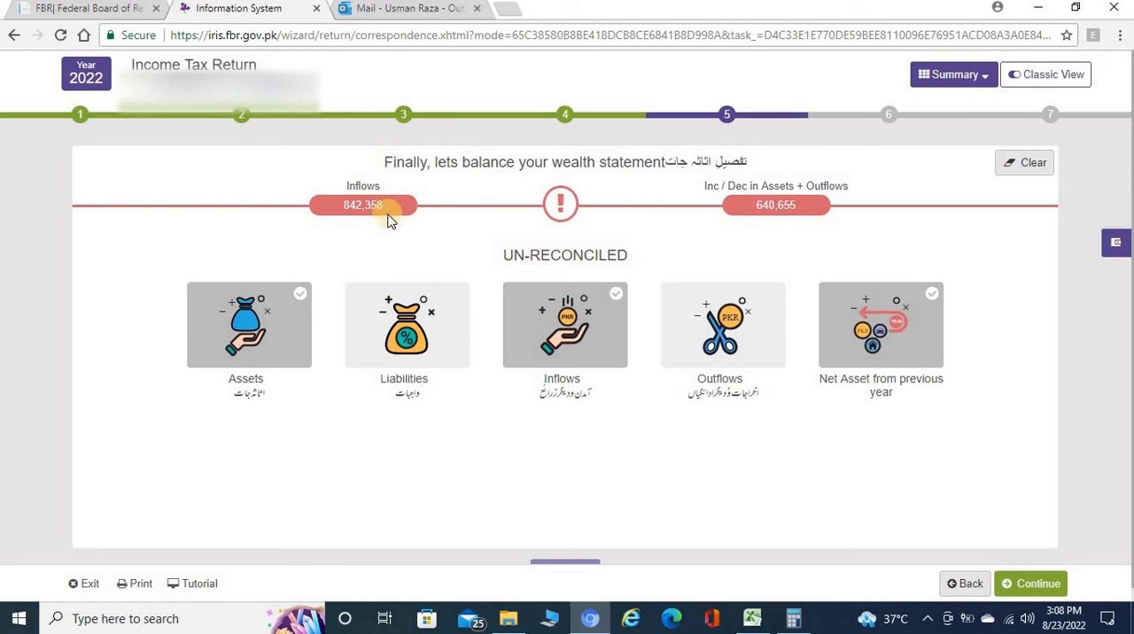
# In Calculator, subtract the assets-plus-outflows total 640655 from the inflows of 842358 to get the unreconciled difference.
pyautogui.click(793, 619)
pyautogui.moveTo(643, 228)
pyautogui.mouseDown()
pyautogui.moveTo(636, 252)
pyautogui.moveTo(638, 234)
pyautogui.mouseUp()
pyautogui.write('842358')
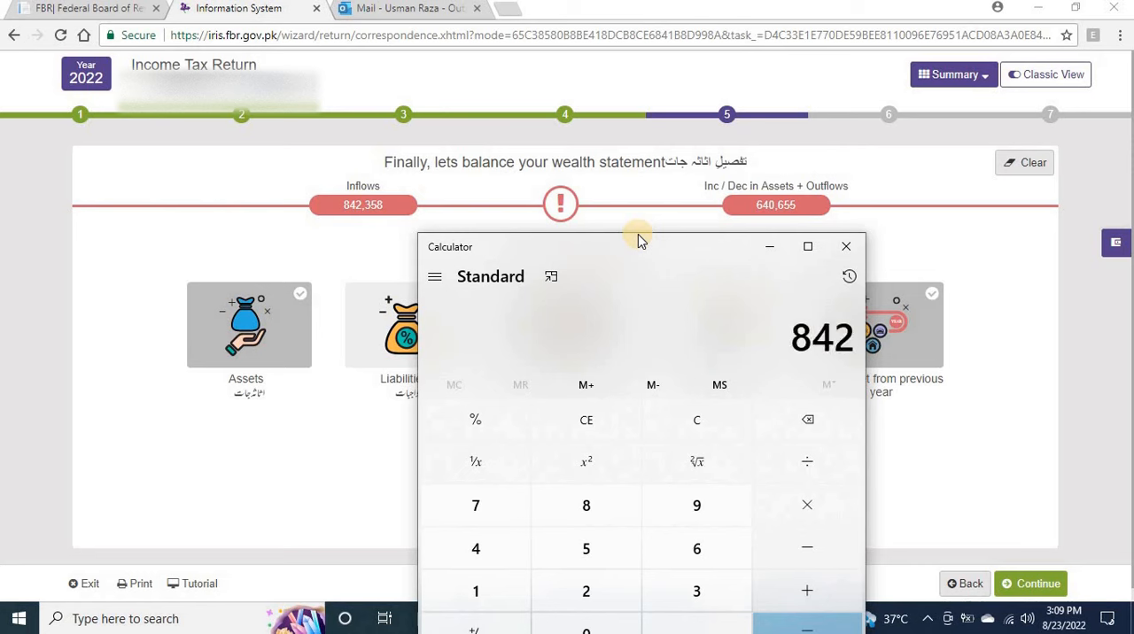
pyautogui.press('-')
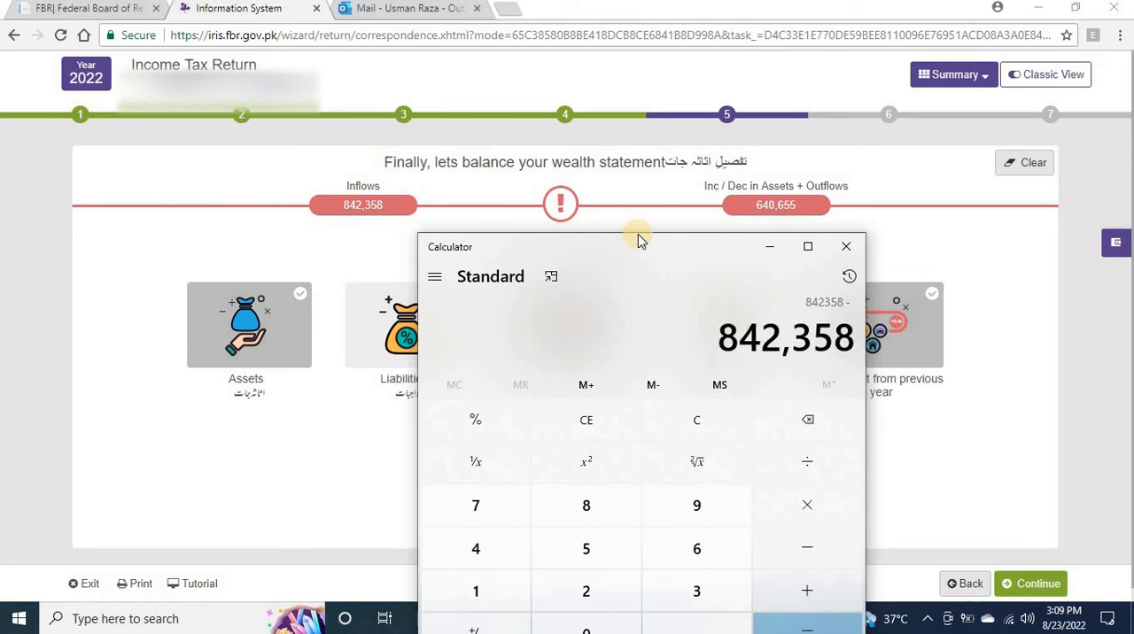
pyautogui.write('640655')
pyautogui.press('Return')
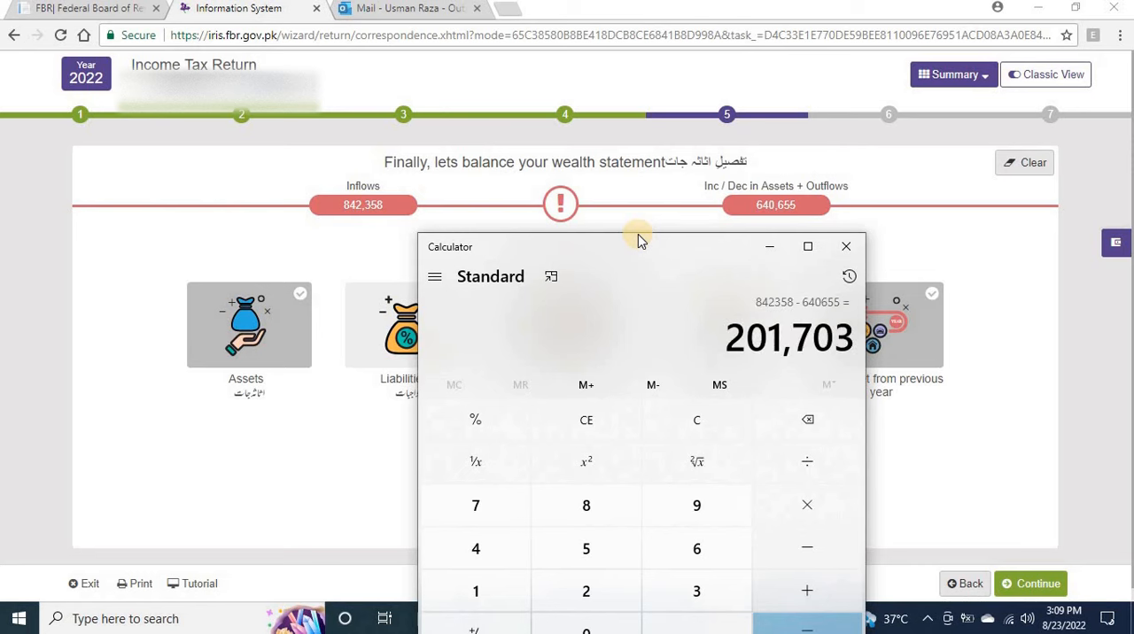
pyautogui.click(761, 252)
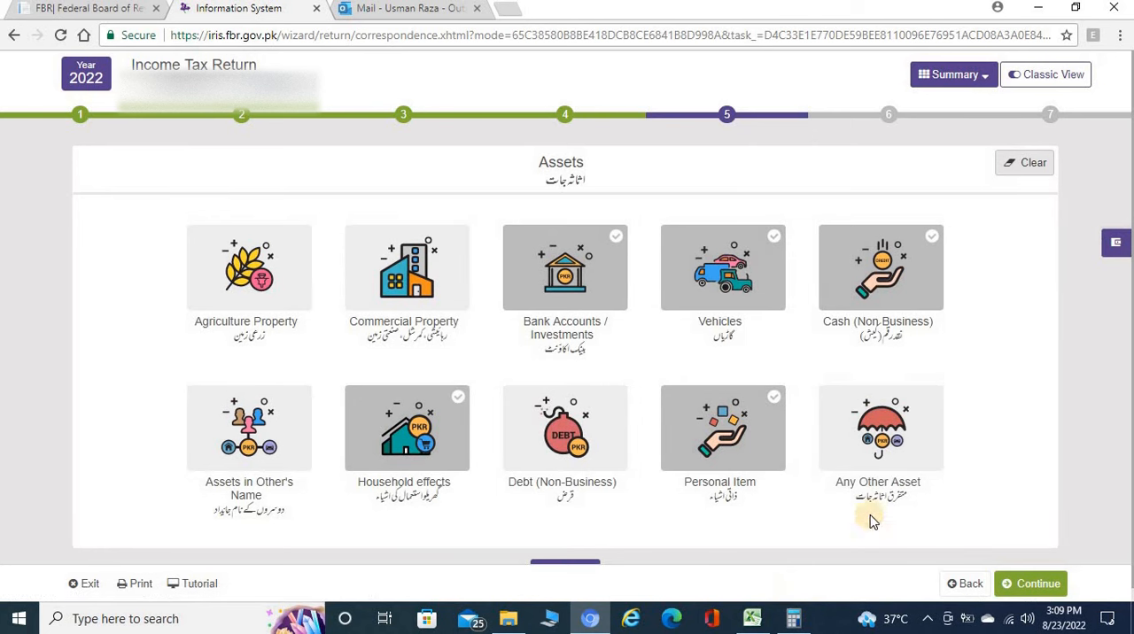
# Add an Any Other Asset record with the calculated difference of 201,703 as its amount and save it.
pyautogui.click(882, 426)
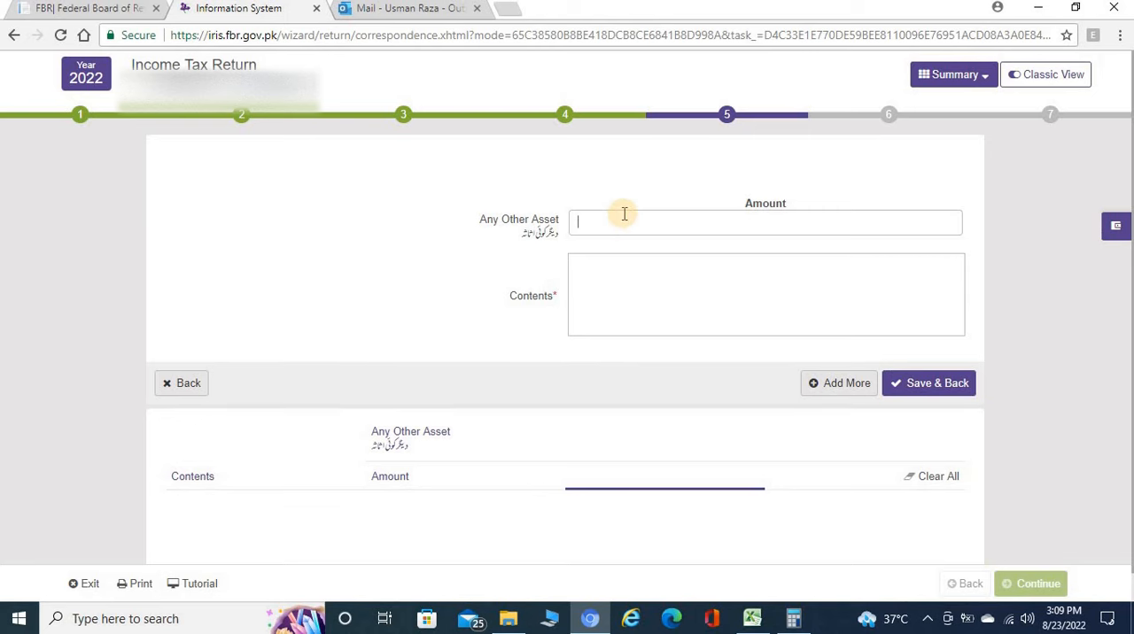
pyautogui.click(793, 618)
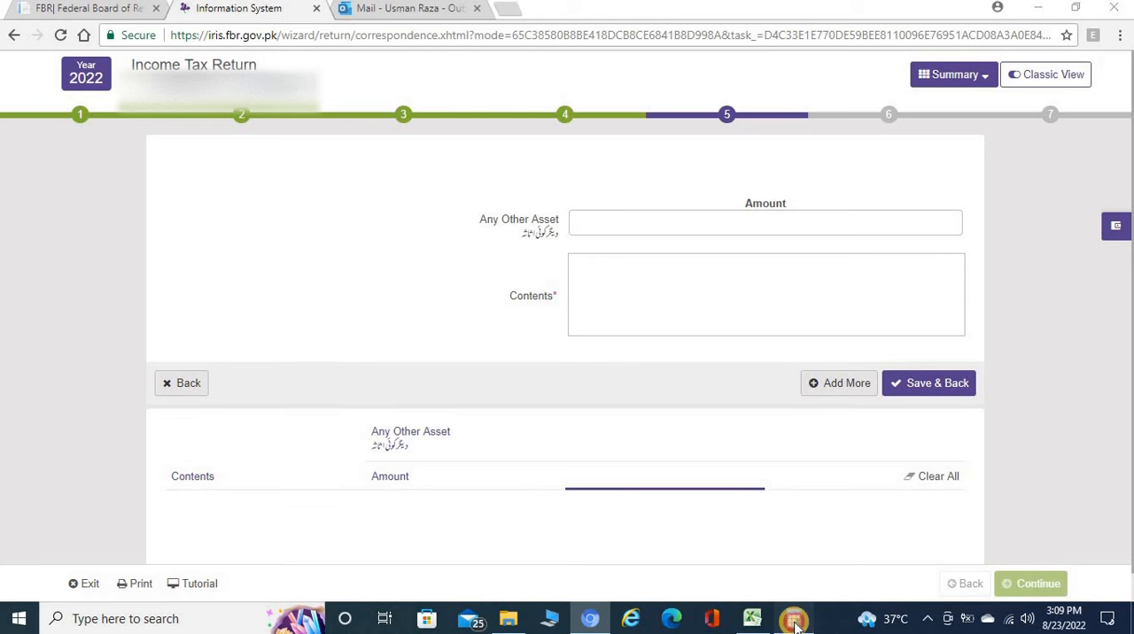
pyautogui.click(795, 627)
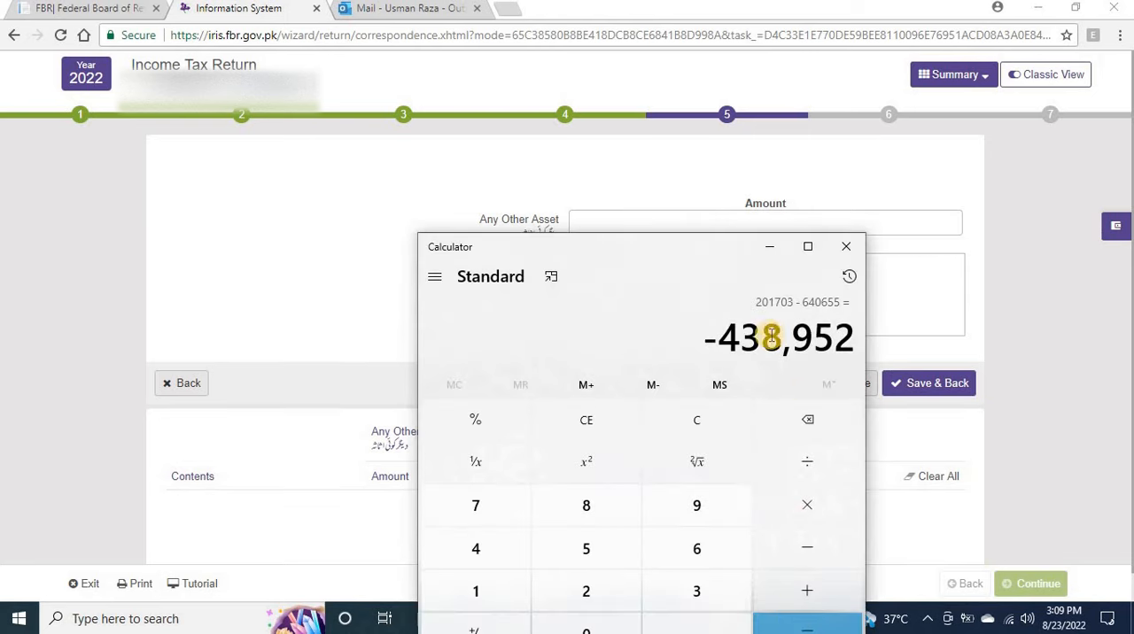
pyautogui.click(770, 247)
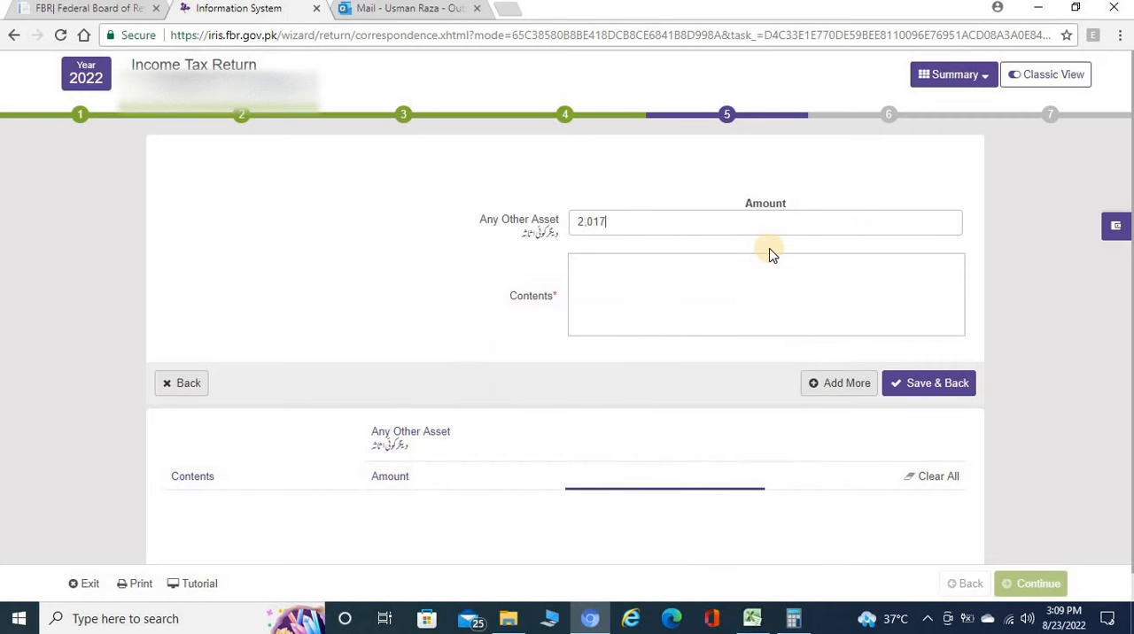
pyautogui.click(928, 383)
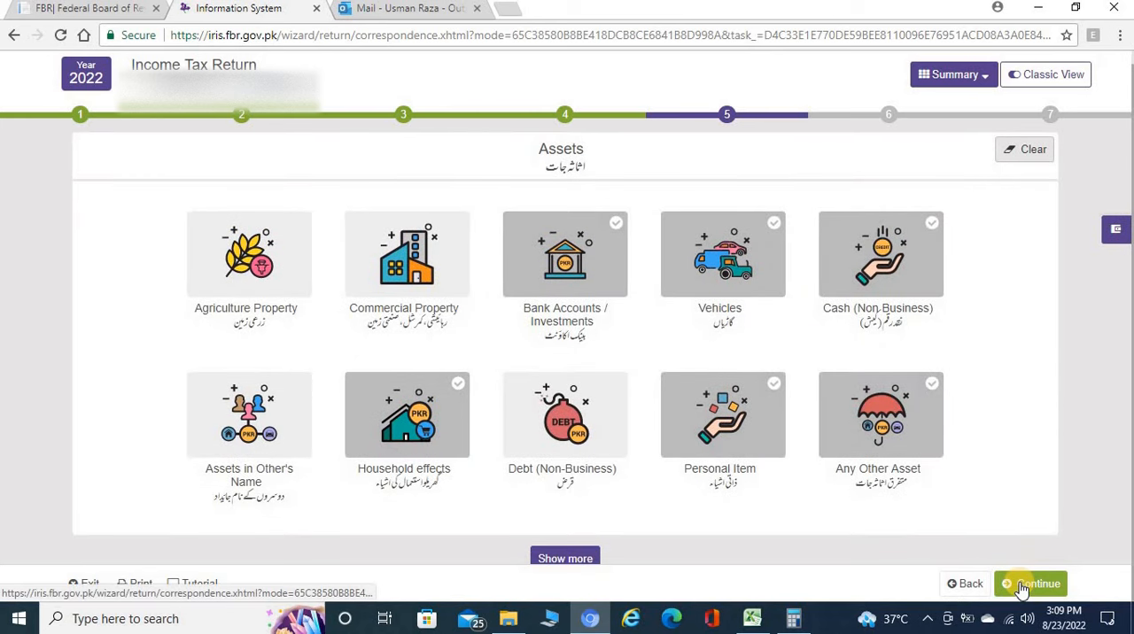
# Check the wealth statement's reconciliation and proceed to the Declaration without attaching any proof.
pyautogui.click(1022, 588)
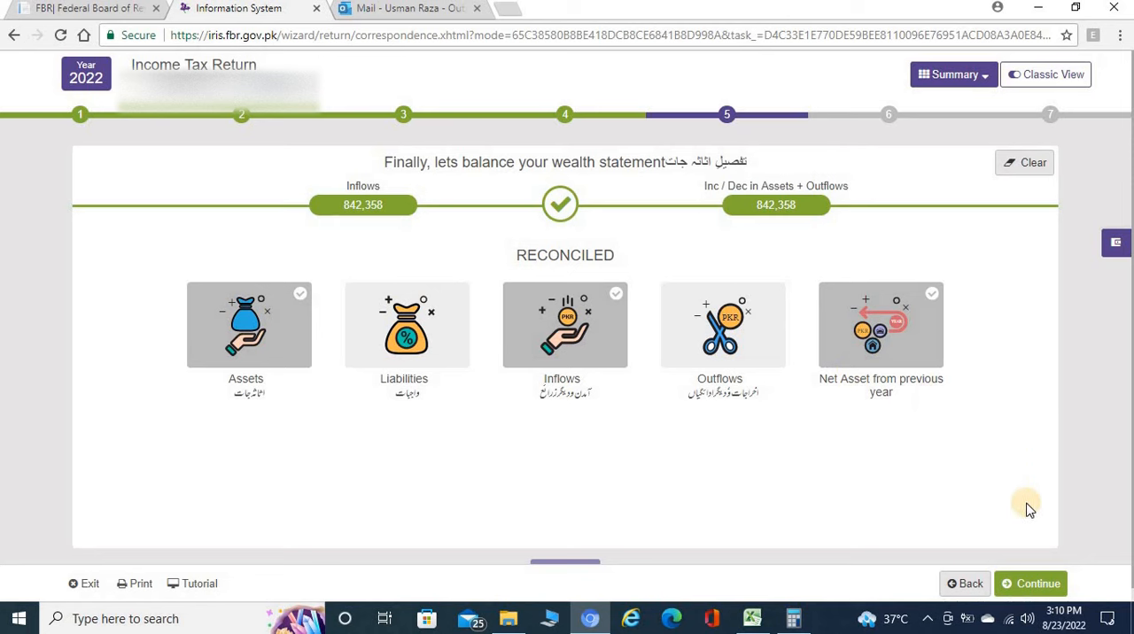
pyautogui.click(1032, 585)
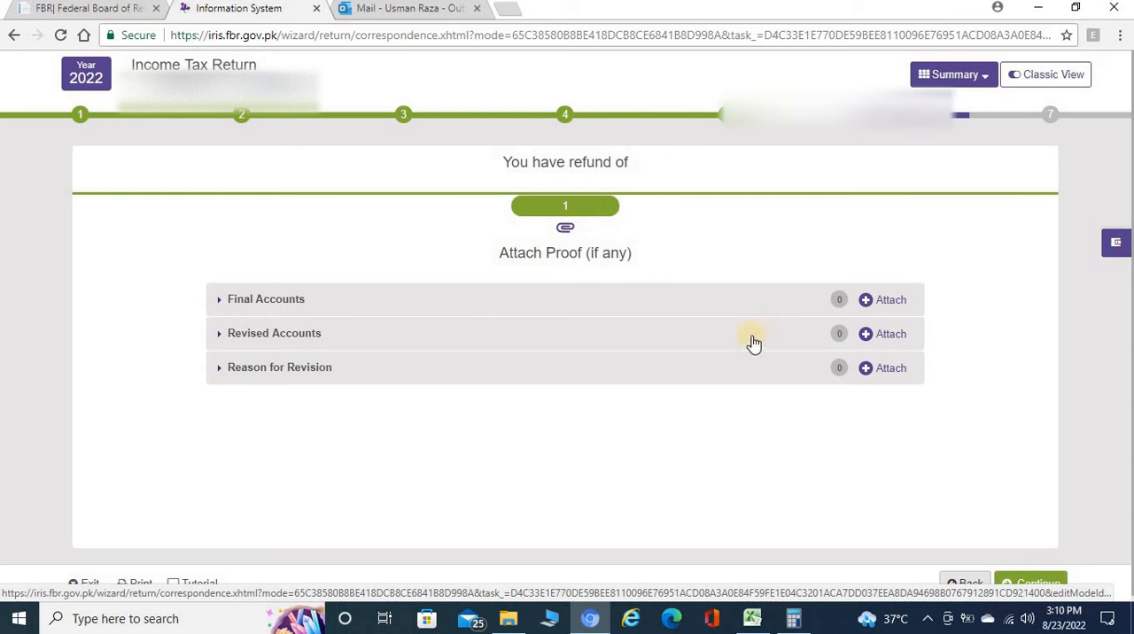
pyautogui.scroll(-1, 953, 450)
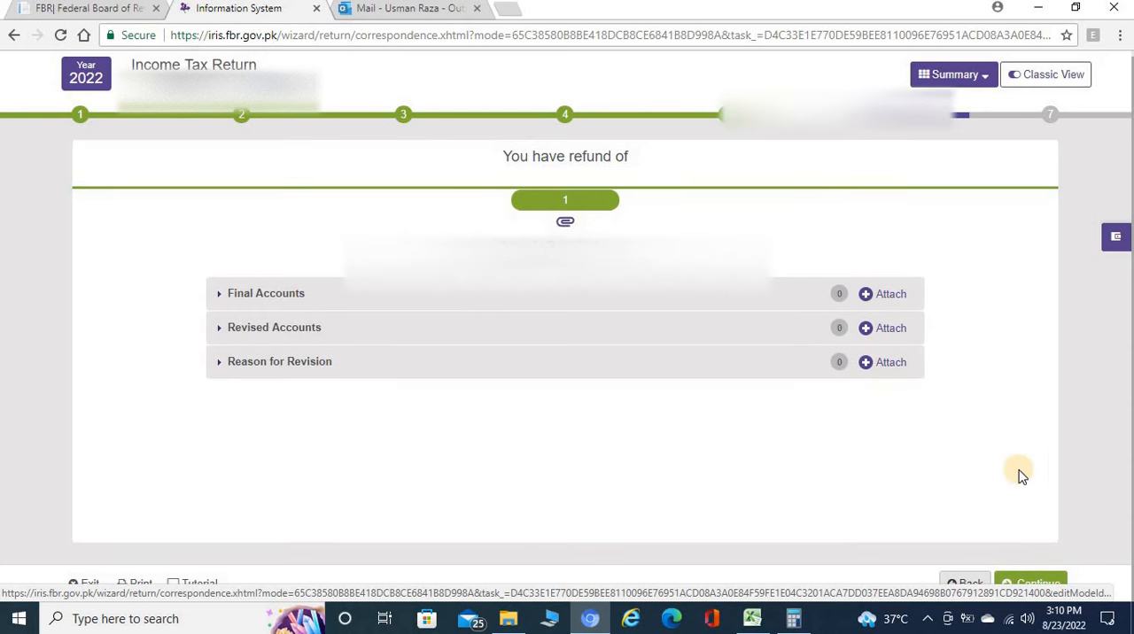
pyautogui.click(1042, 583)
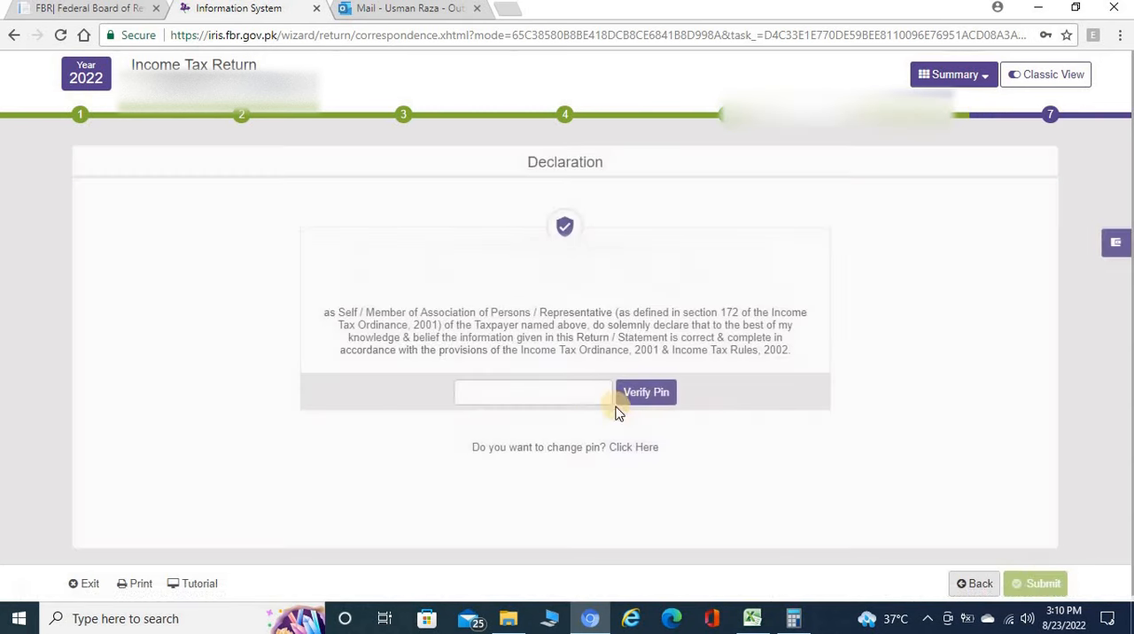
# Enter and verify the PIN in the Declaration, decline updating the saved browser password, and submit the return with confirmation.
pyautogui.click(668, 395)
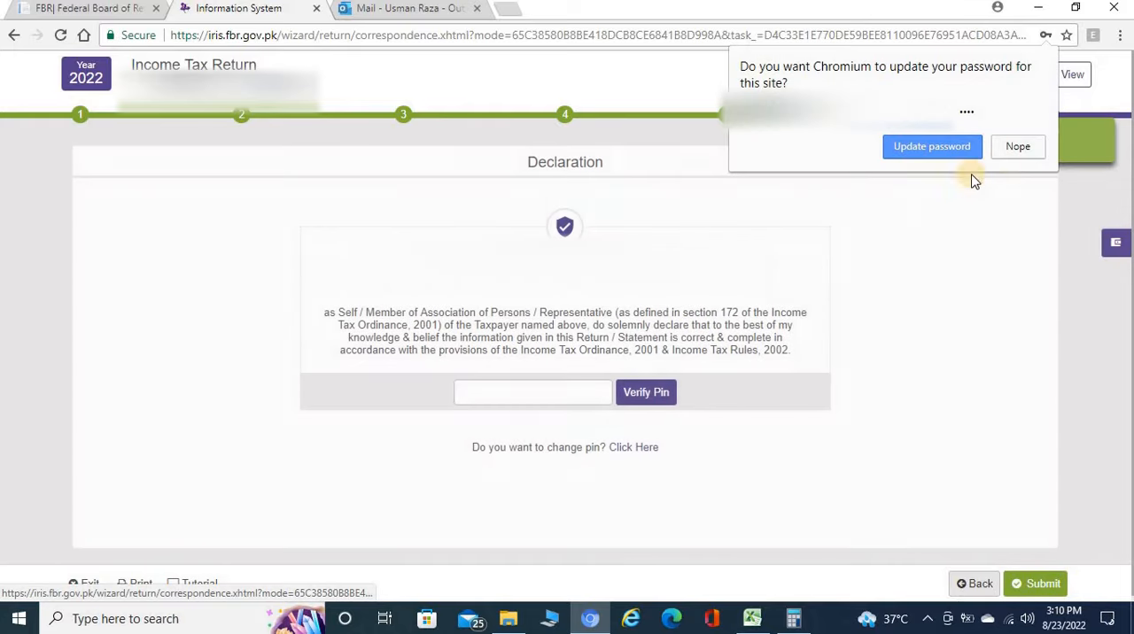
pyautogui.click(1018, 149)
pyautogui.click(1030, 584)
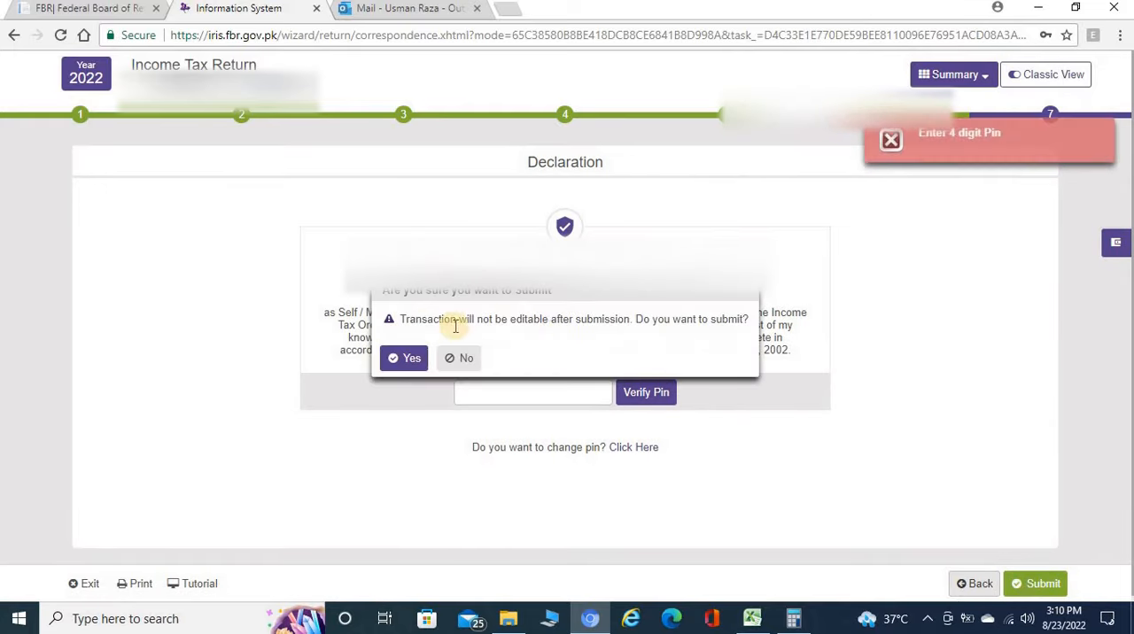
pyautogui.click(399, 359)
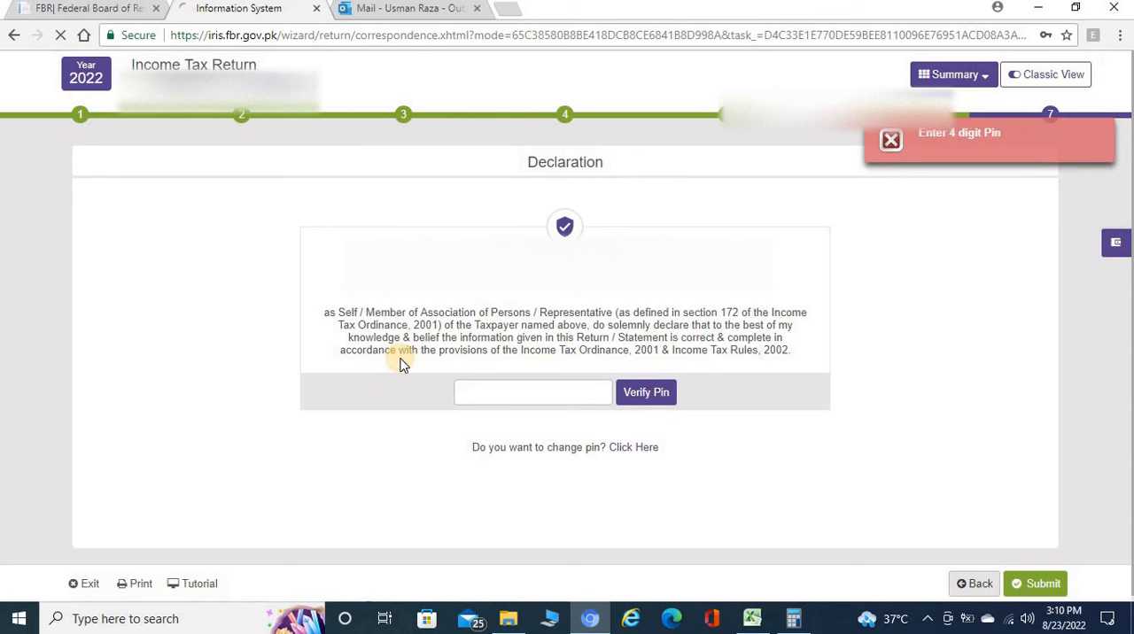